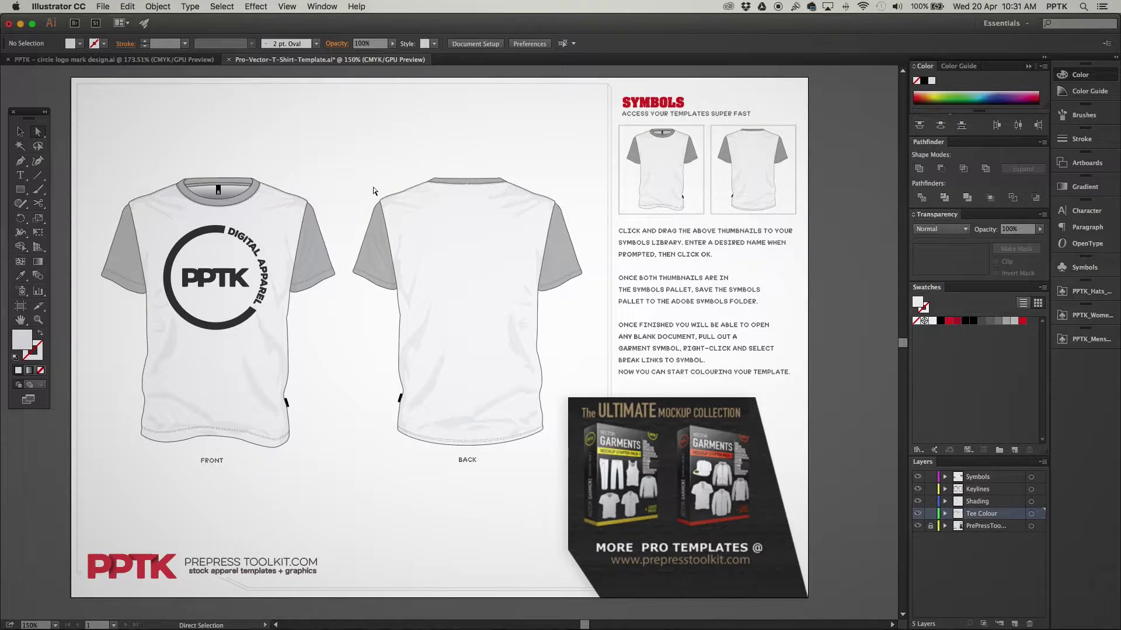
Fill the front T-shirt body with blue 4340BF and save that blue as a swatch.
click(198, 362)
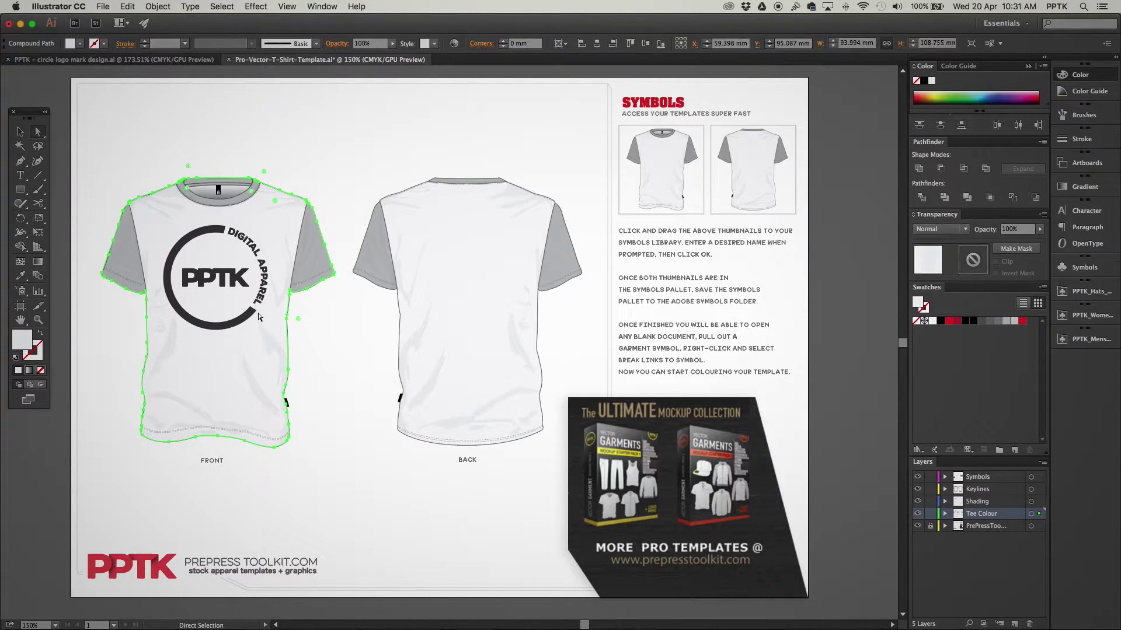
double_click(22, 341)
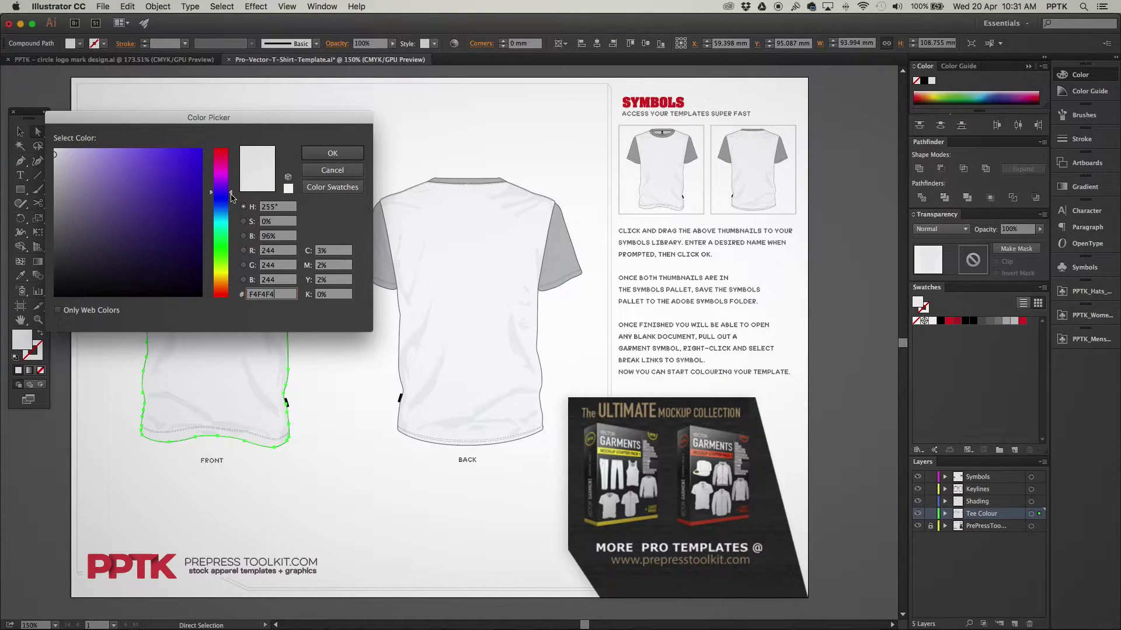
click(232, 192)
click(154, 183)
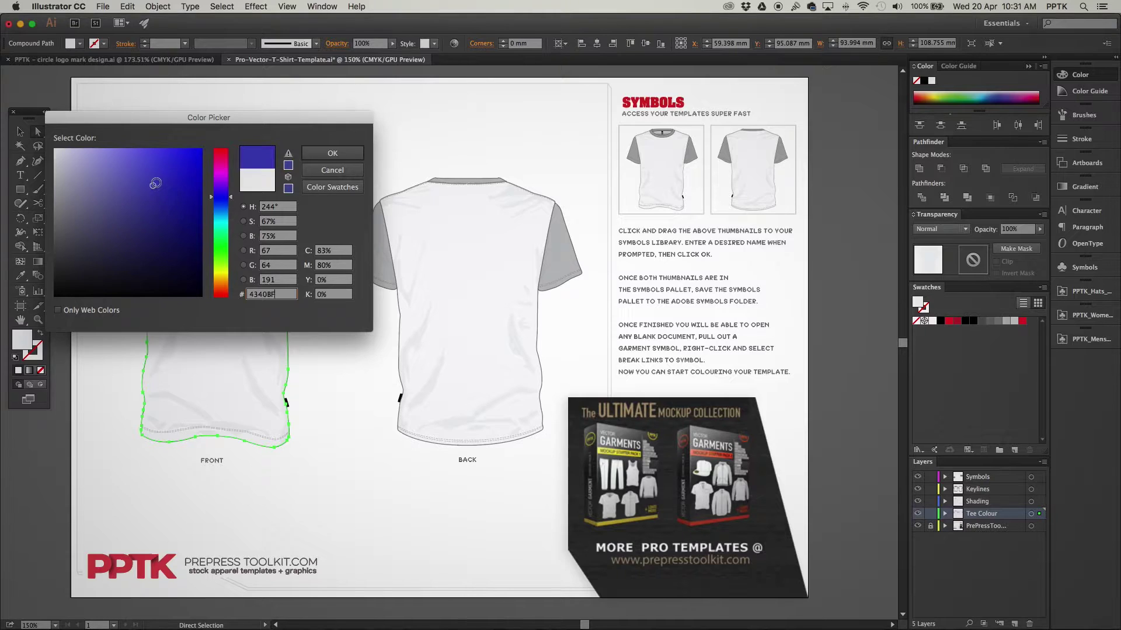
click(333, 155)
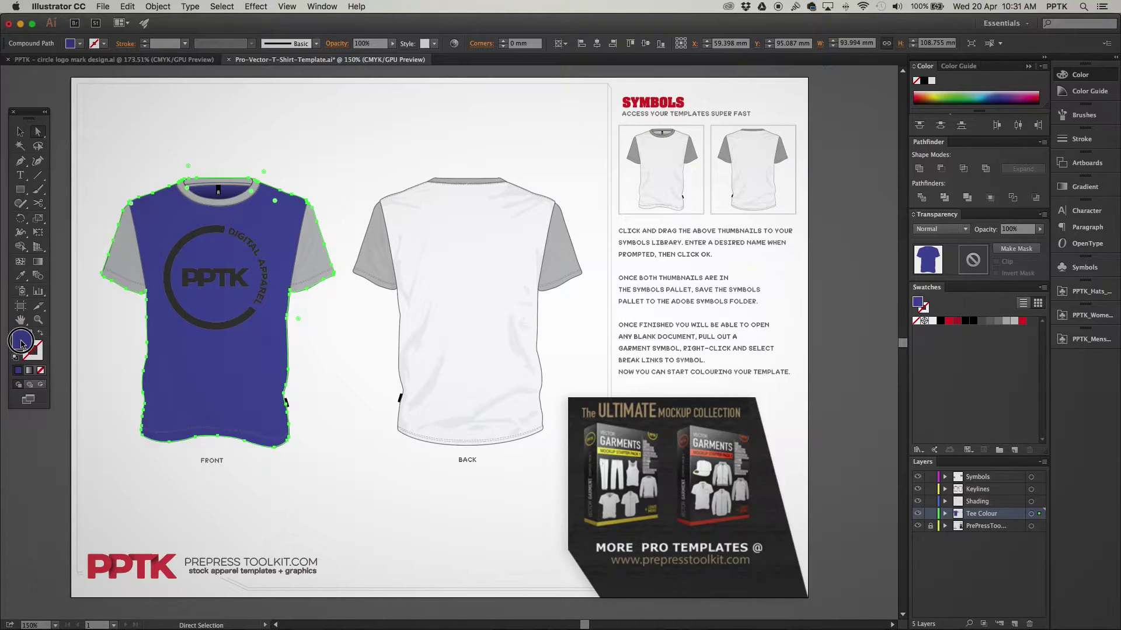
drag(24, 339, 937, 353)
Apply the saved blue swatch to the back T-shirt body, then deselect it.
click(467, 258)
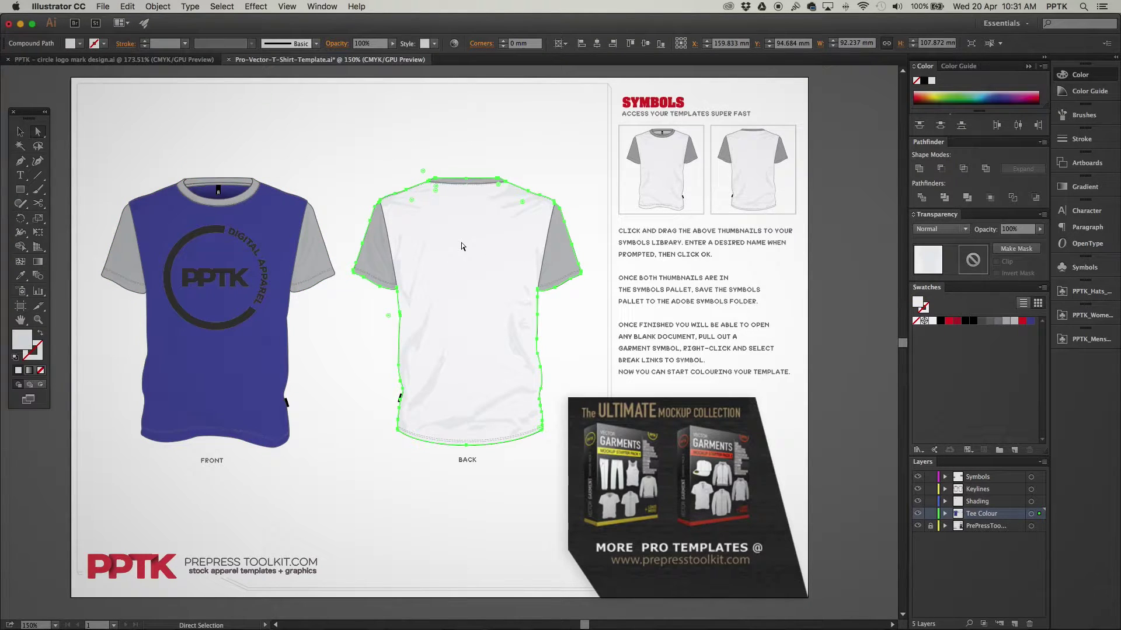
click(1029, 321)
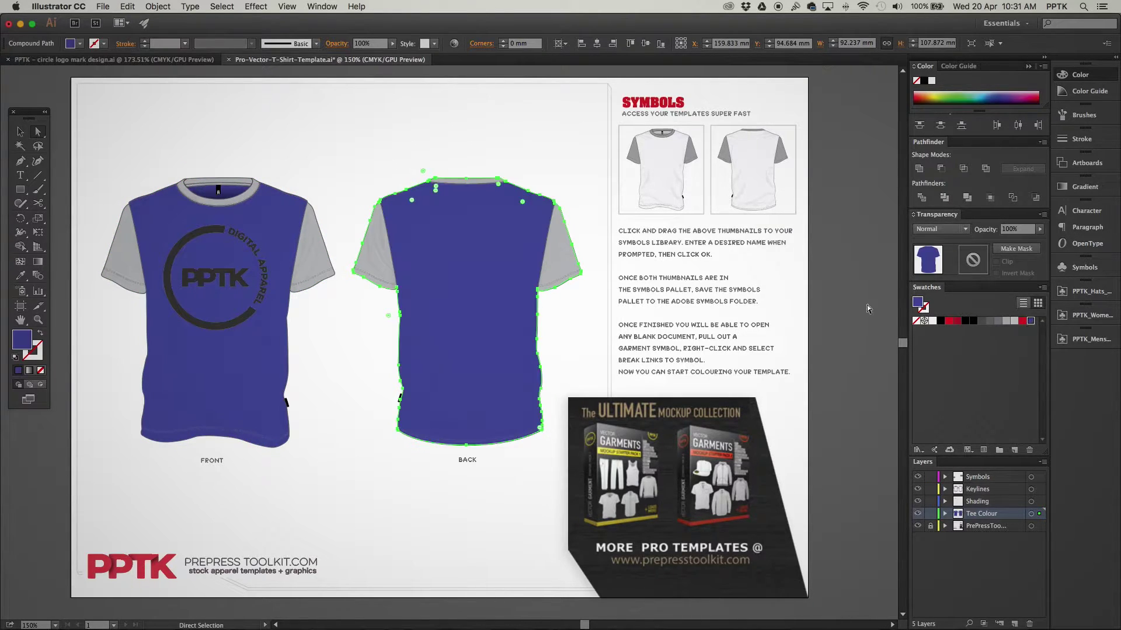
click(554, 160)
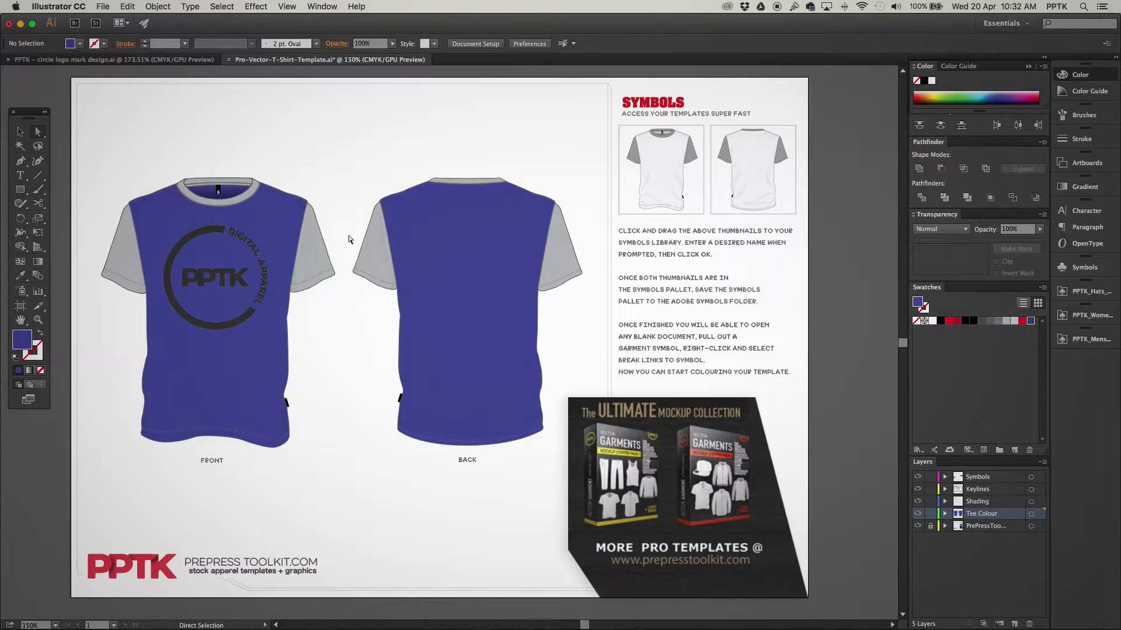
Select every grey sleeve and collar with Select Same Fill Color and fill them blue.
click(327, 259)
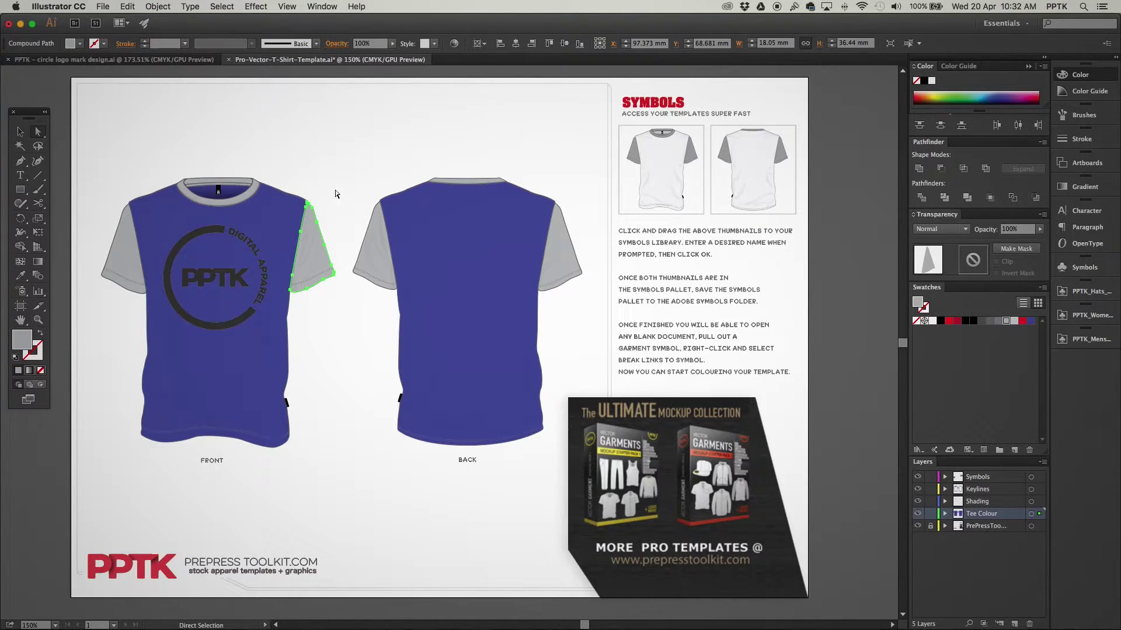
click(225, 5)
mouse_move(229, 113)
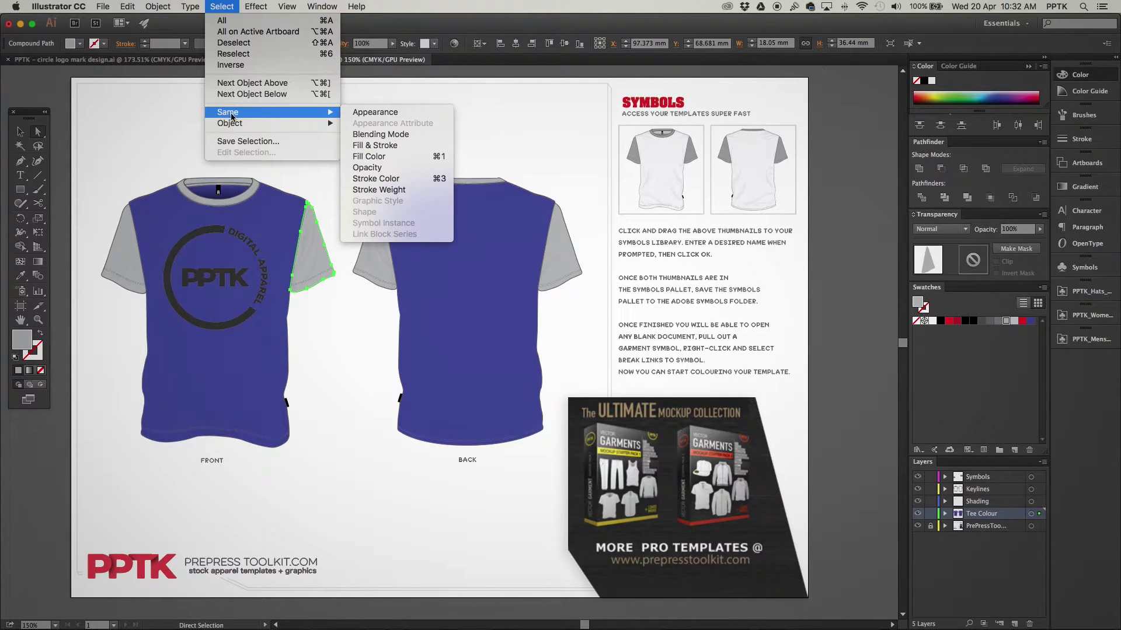
click(360, 160)
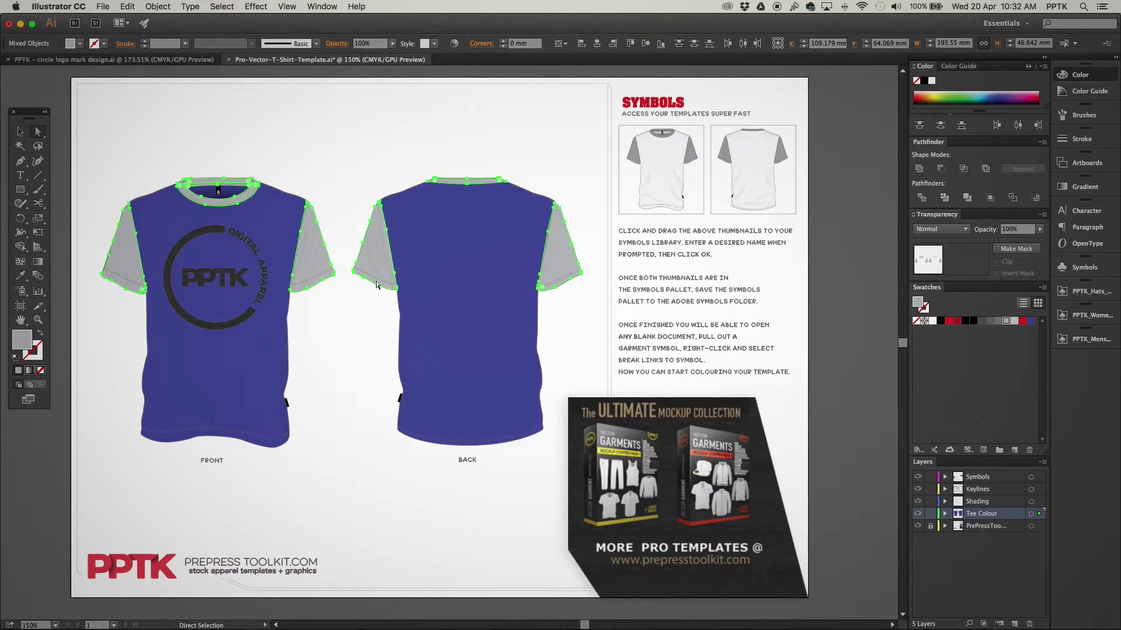
click(1032, 322)
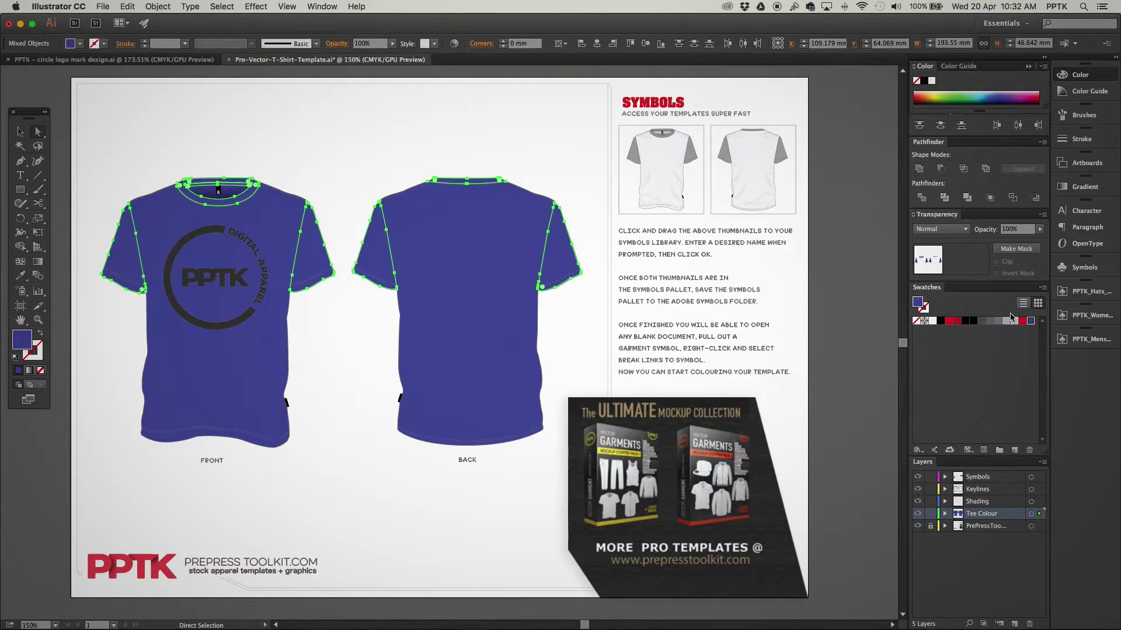
click(372, 165)
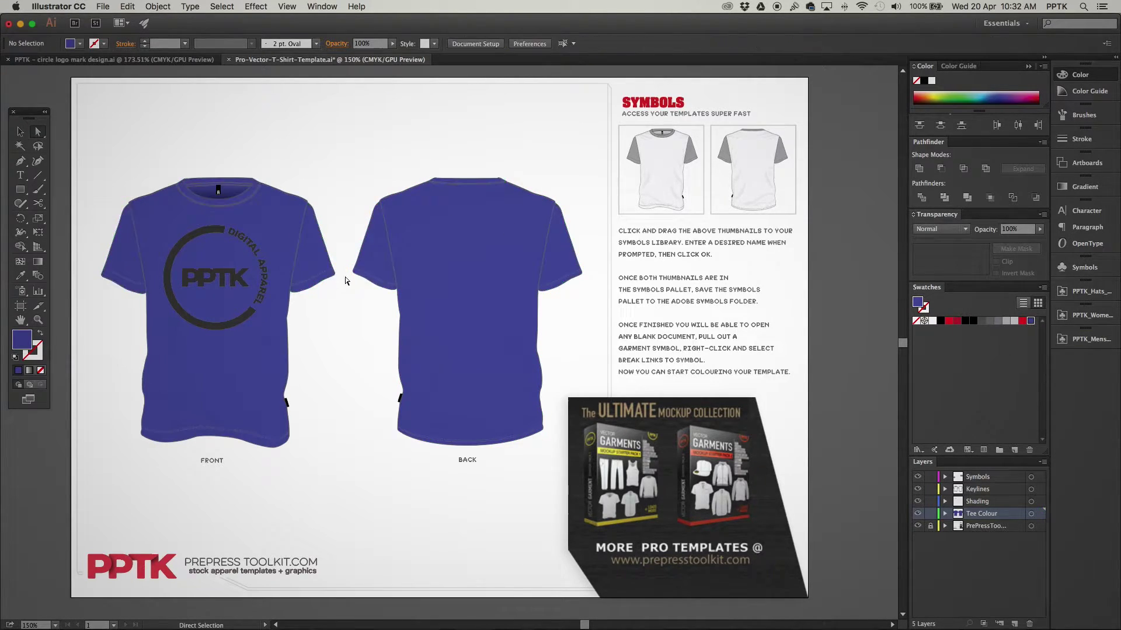
Select both shirt outlines with Select Same Stroke Color and stroke them with the saved blue.
key(ctrl+plus)
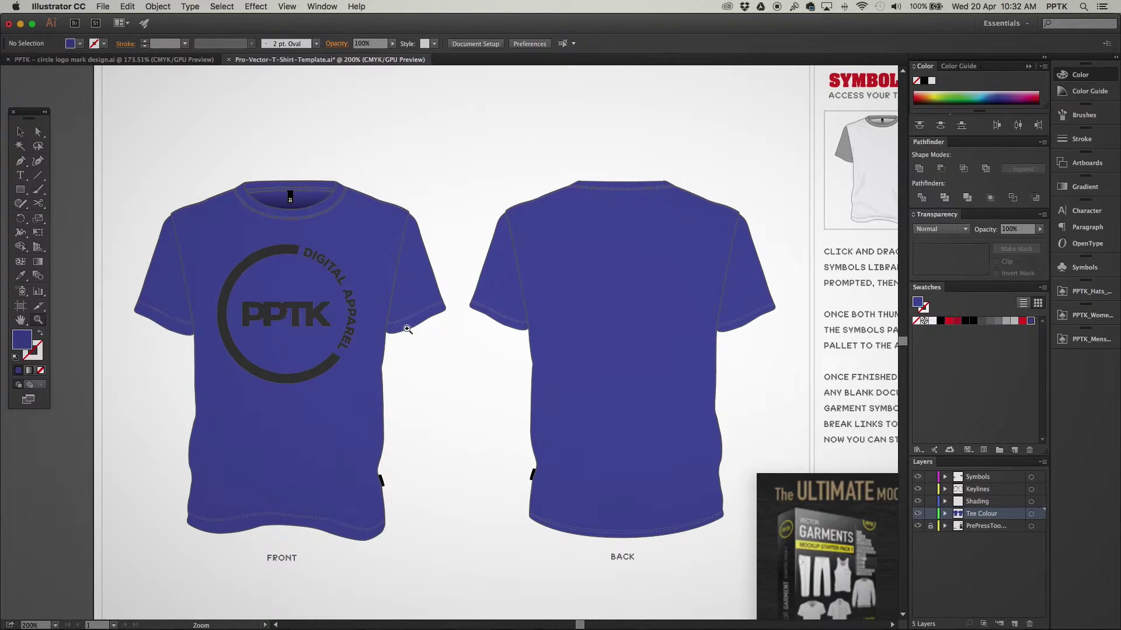
drag(430, 344, 397, 339)
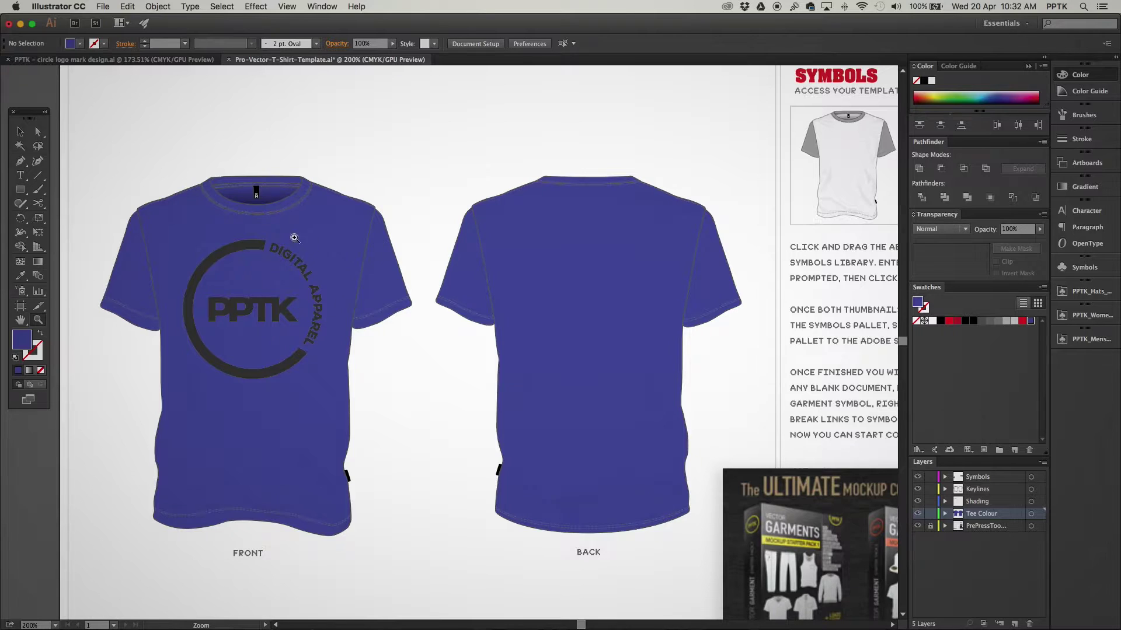
key(a)
click(364, 257)
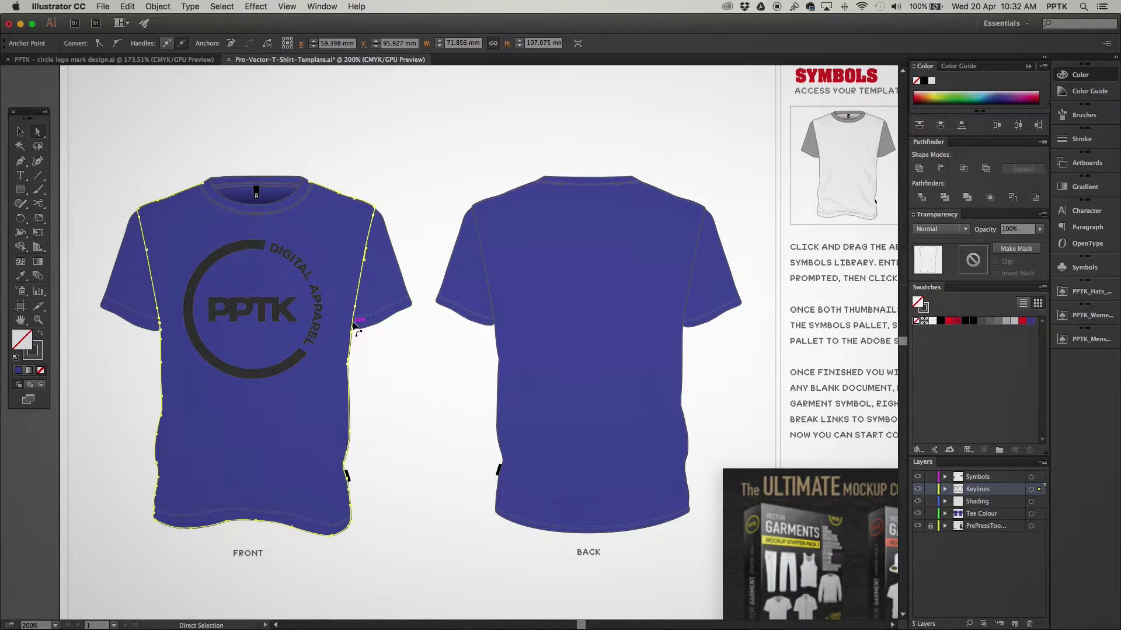
click(39, 359)
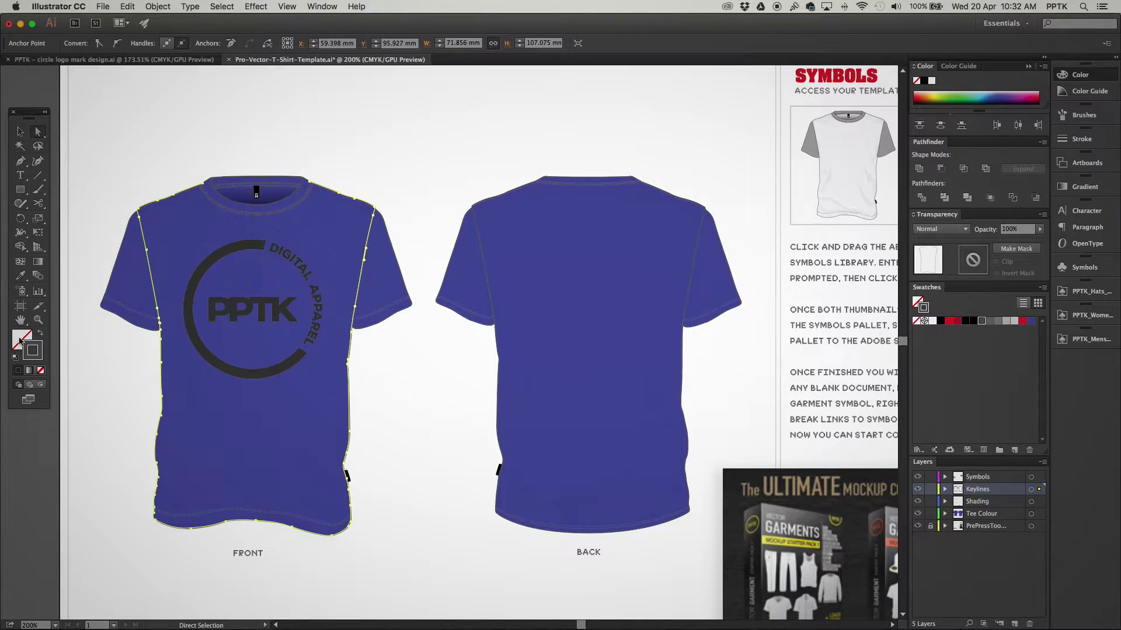
click(222, 6)
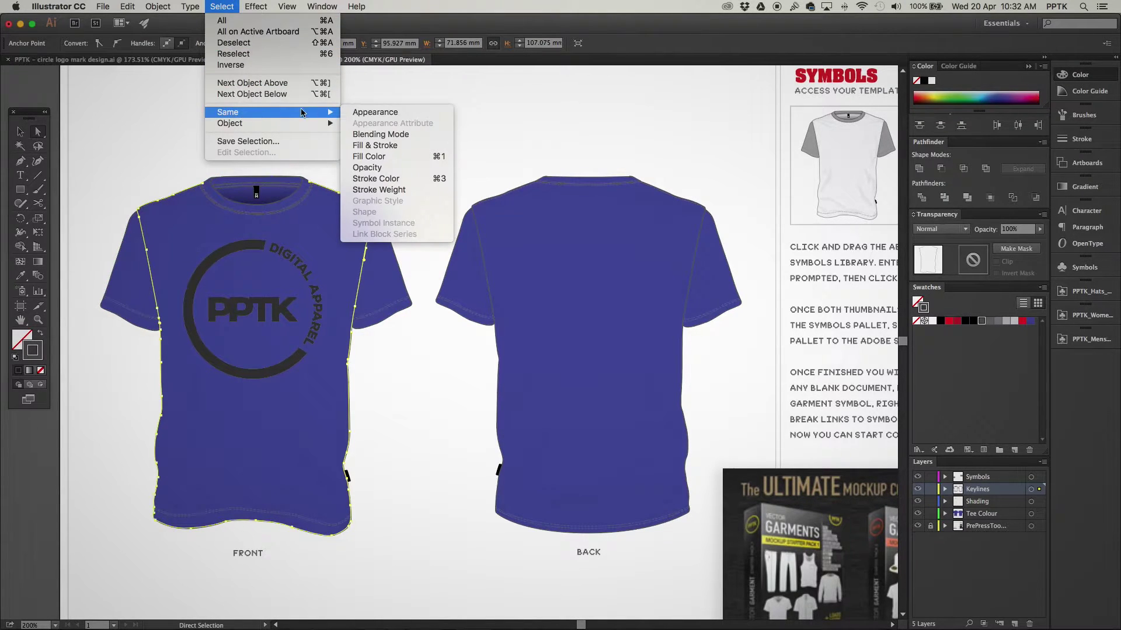
mouse_move(228, 113)
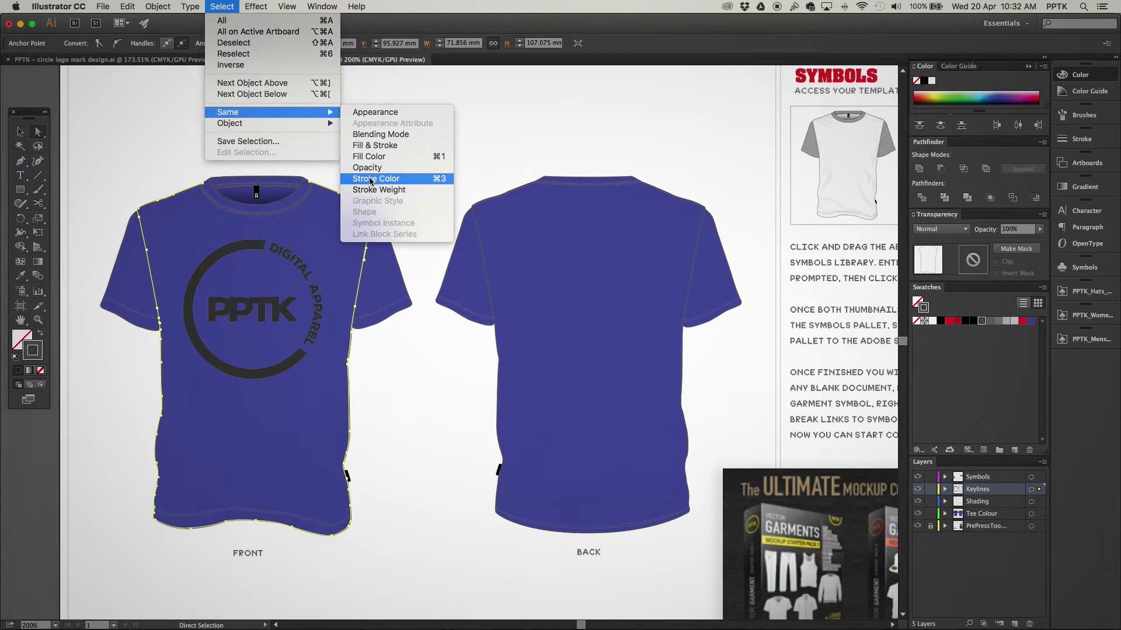
click(369, 182)
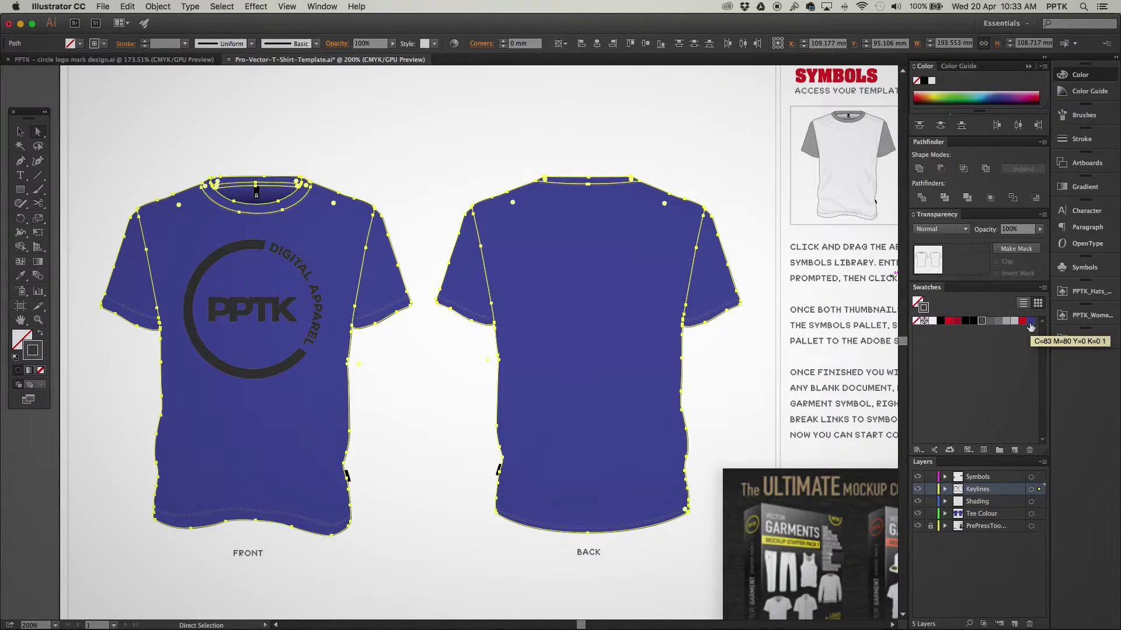
click(1032, 323)
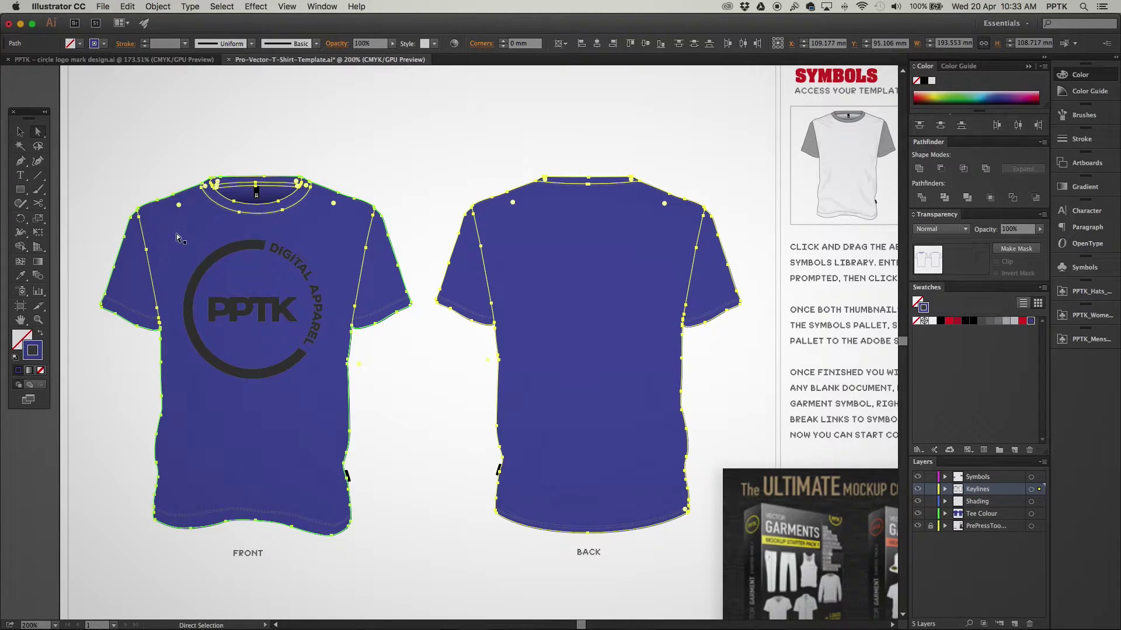
Change the selected outline stroke to a darker navy blue such as 3D427C.
double_click(40, 358)
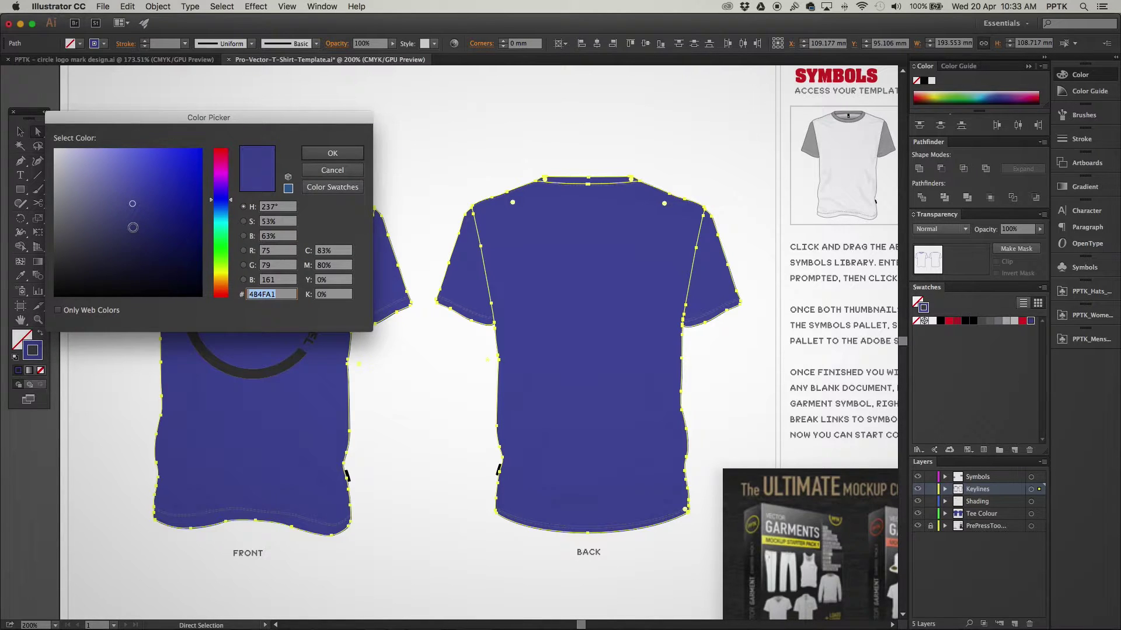
click(129, 224)
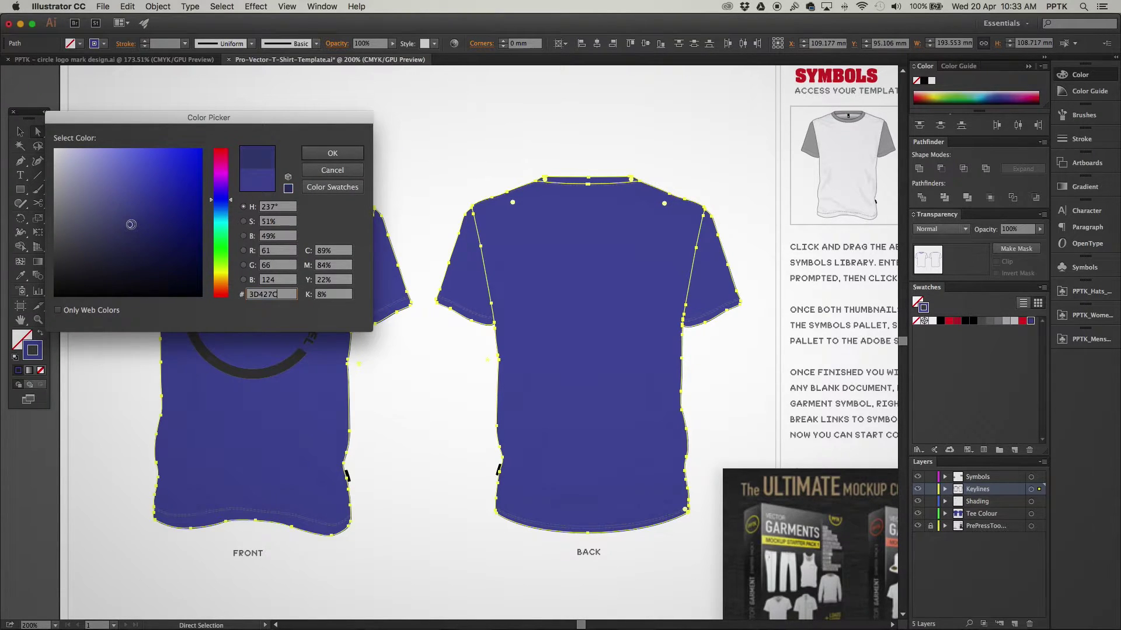
click(331, 153)
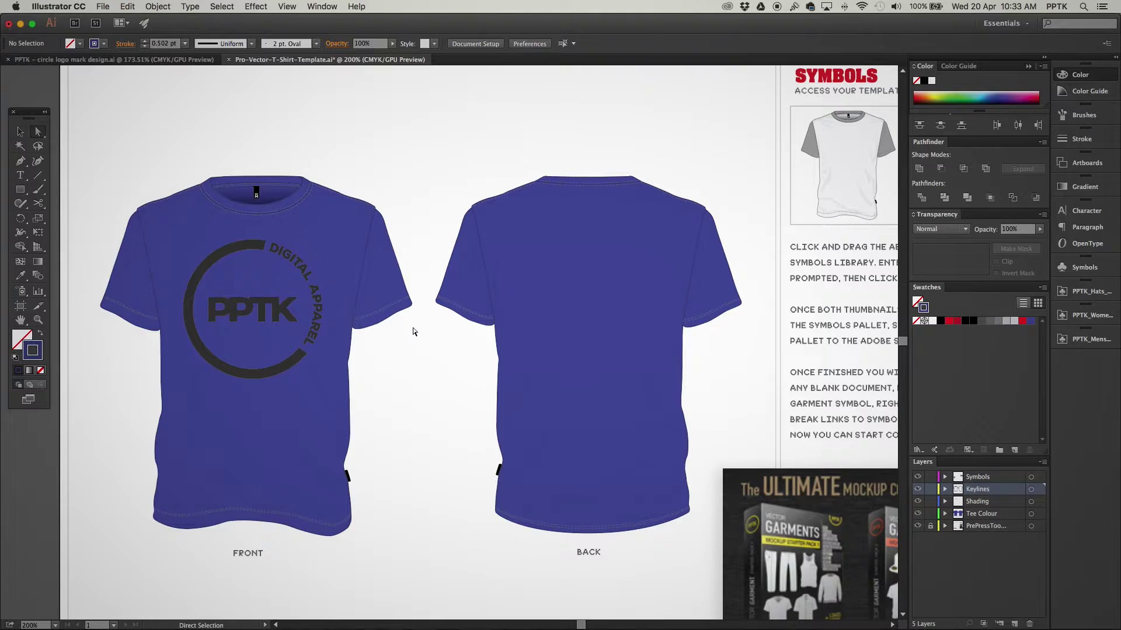
Select the sleeve stitch lines by matching stroke, then check the front shirt outline.
click(396, 304)
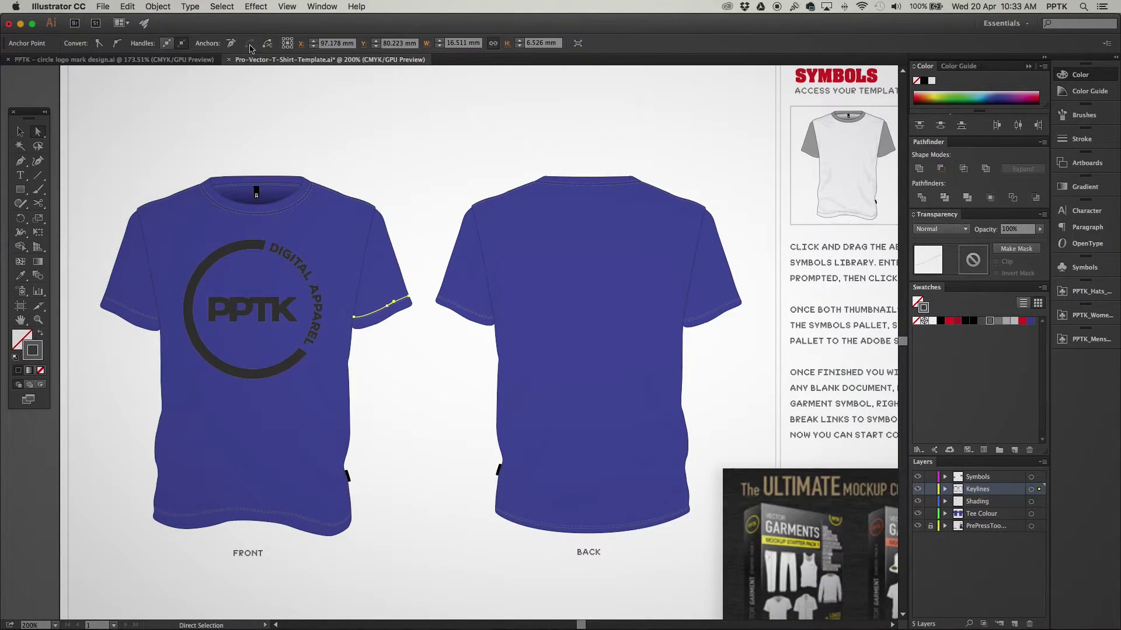
click(221, 6)
mouse_move(228, 113)
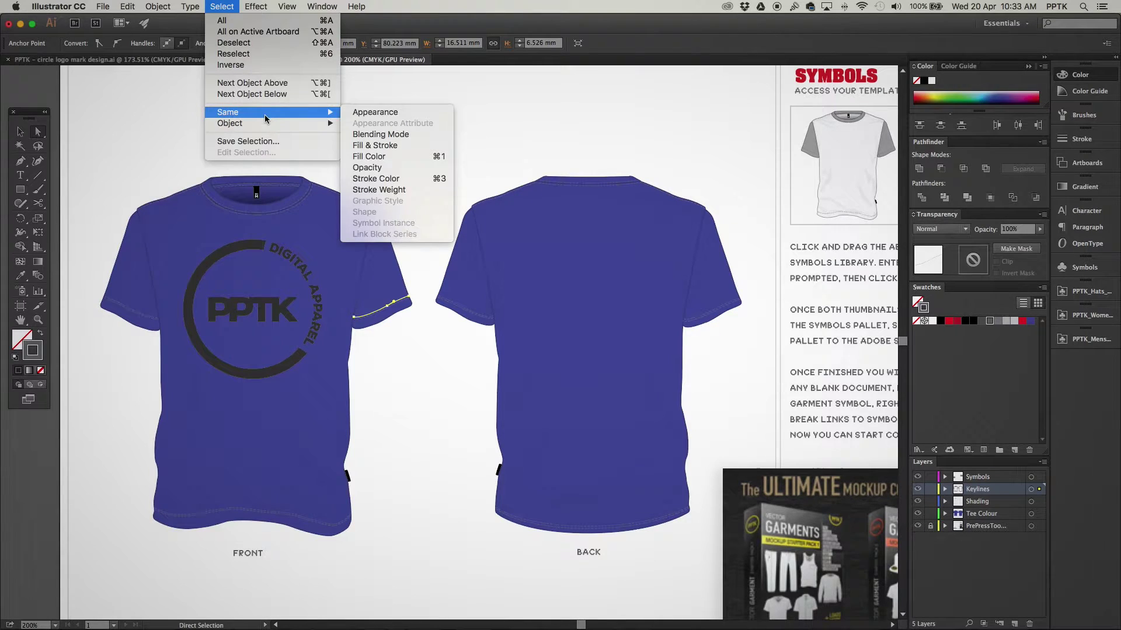
click(373, 182)
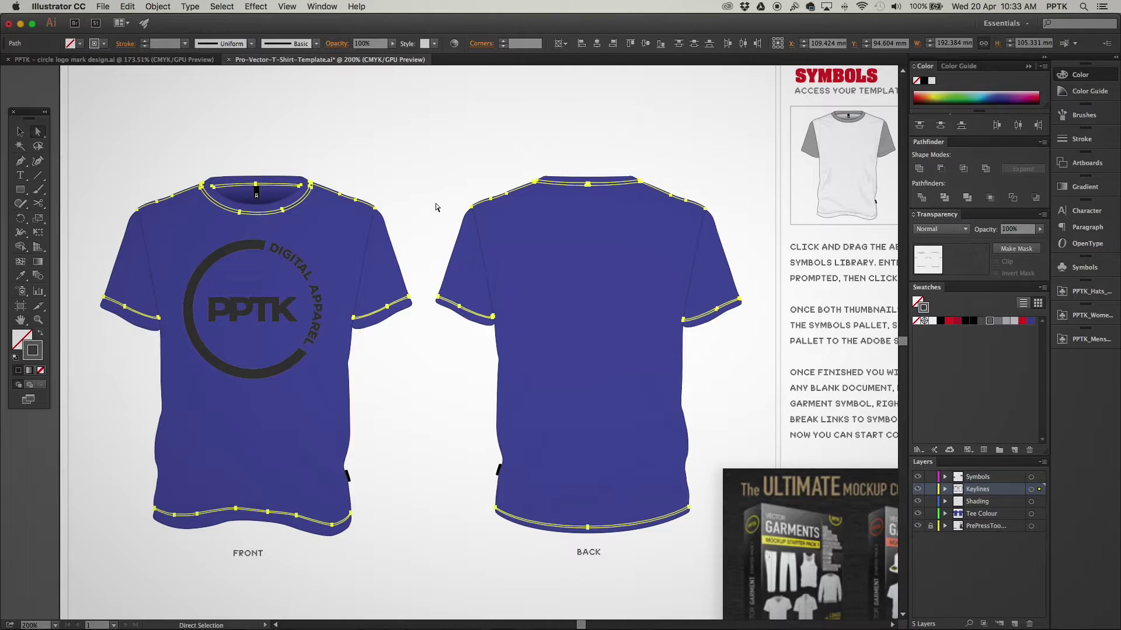
click(406, 195)
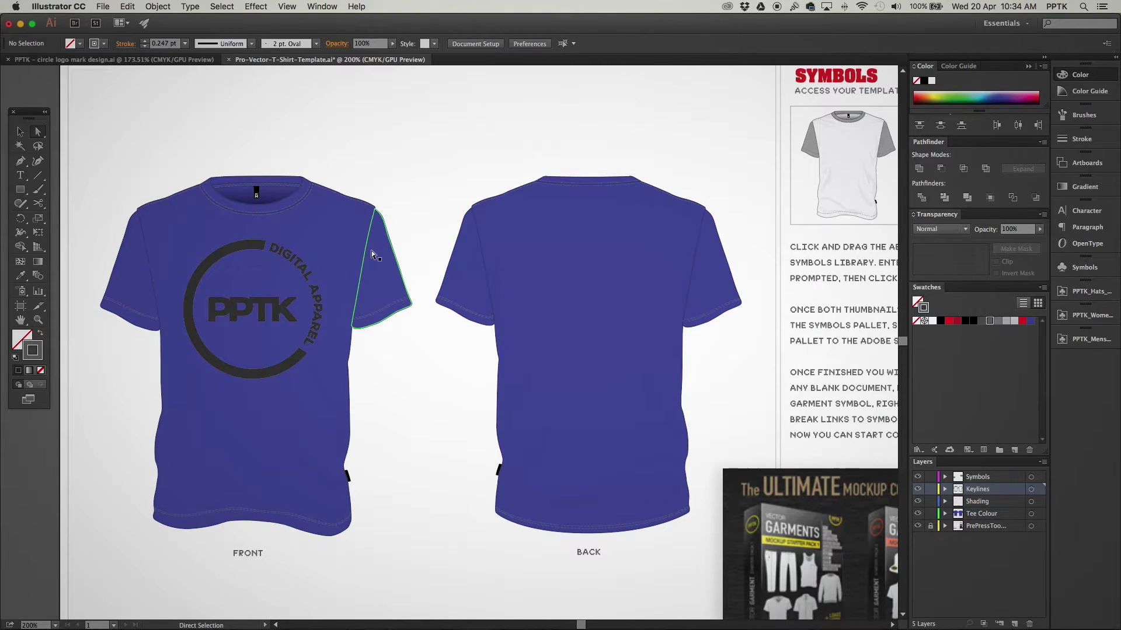
click(366, 215)
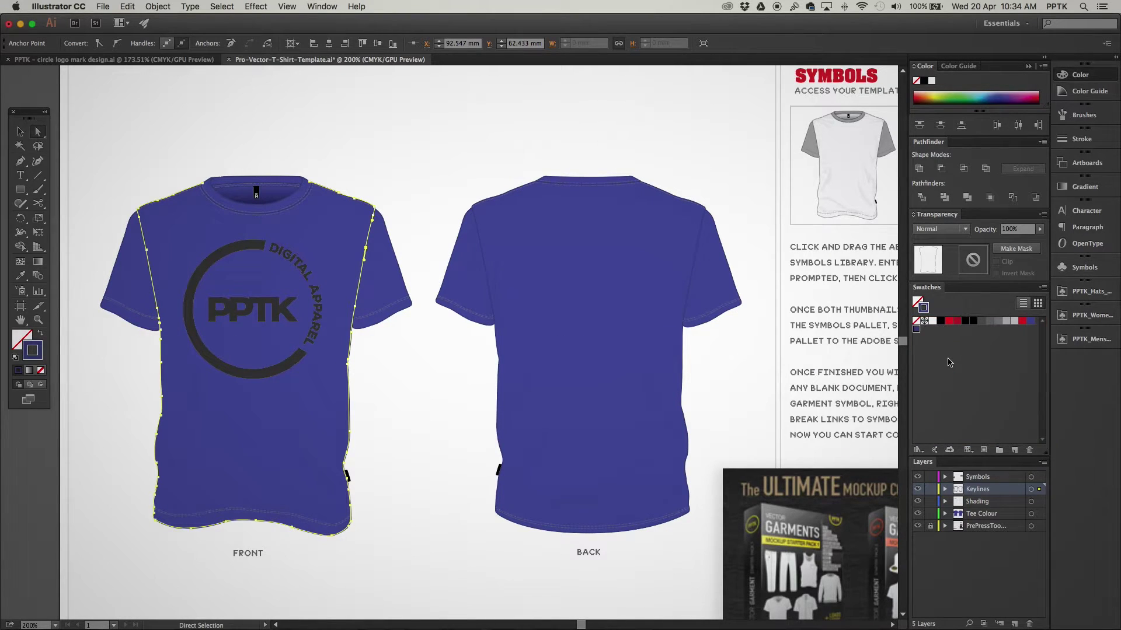
click(485, 176)
Select all yellow seam keylines by matching stroke and colour them blue.
click(411, 310)
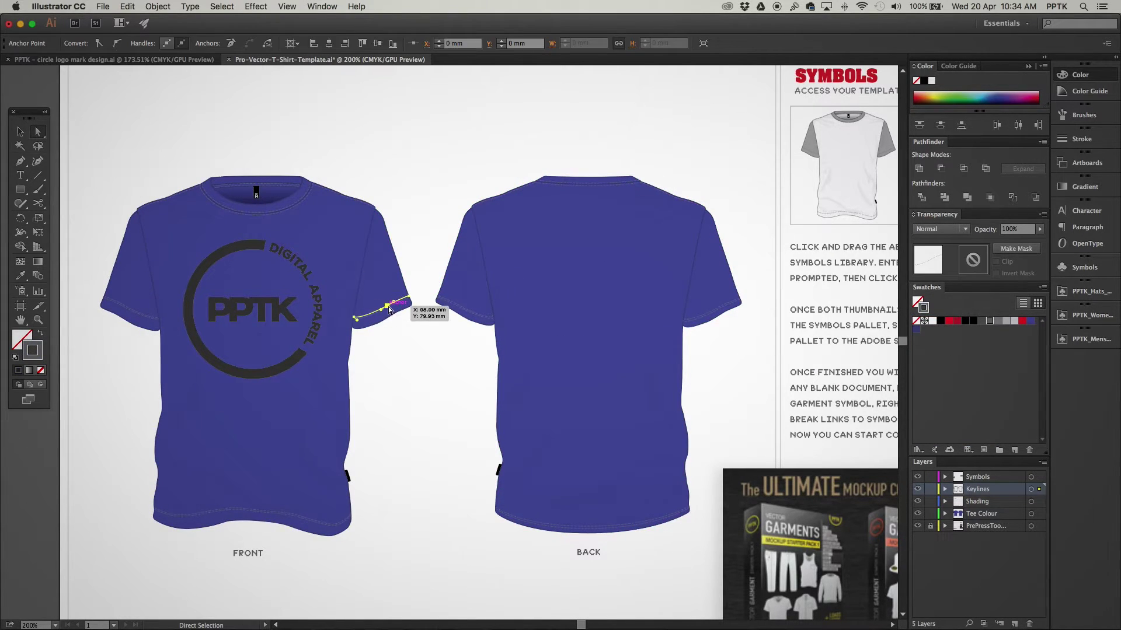
click(222, 7)
mouse_move(262, 113)
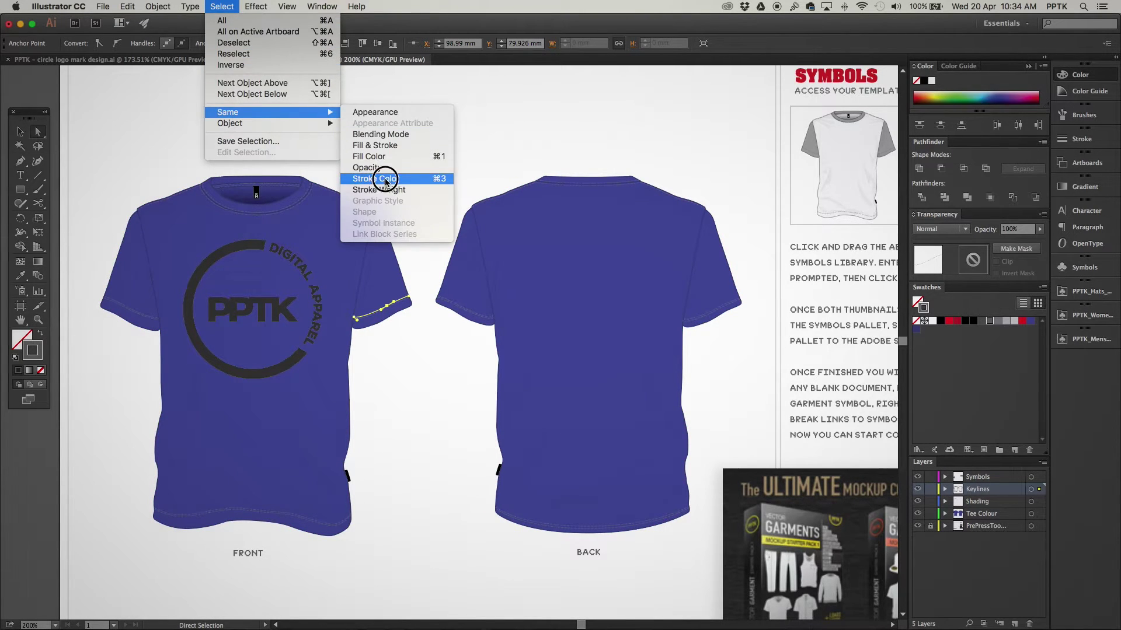
click(377, 178)
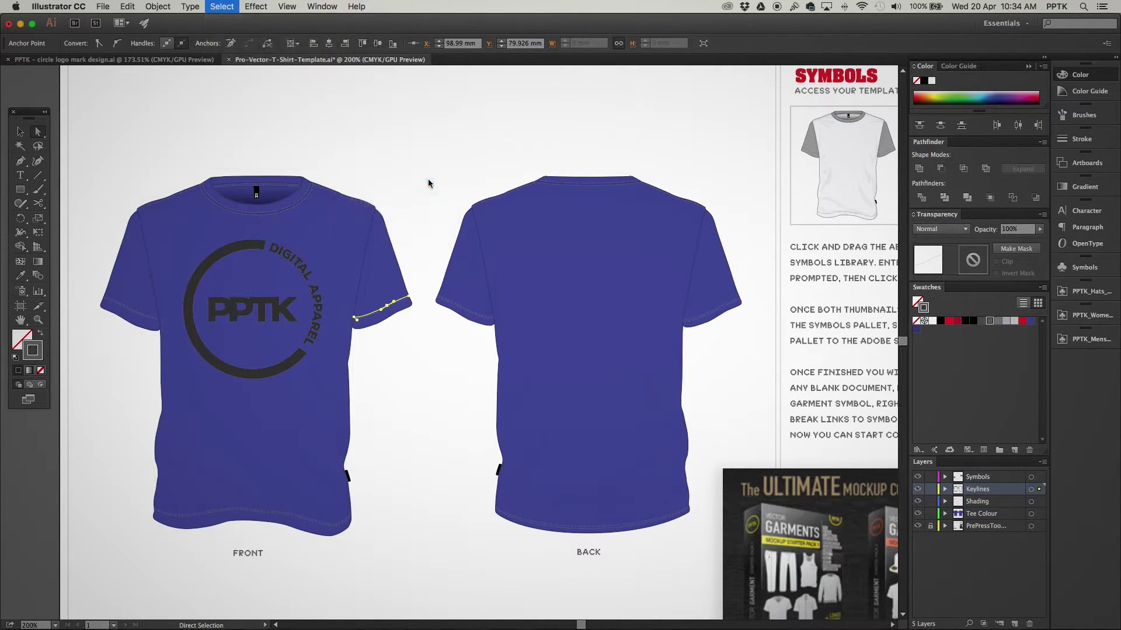
click(917, 330)
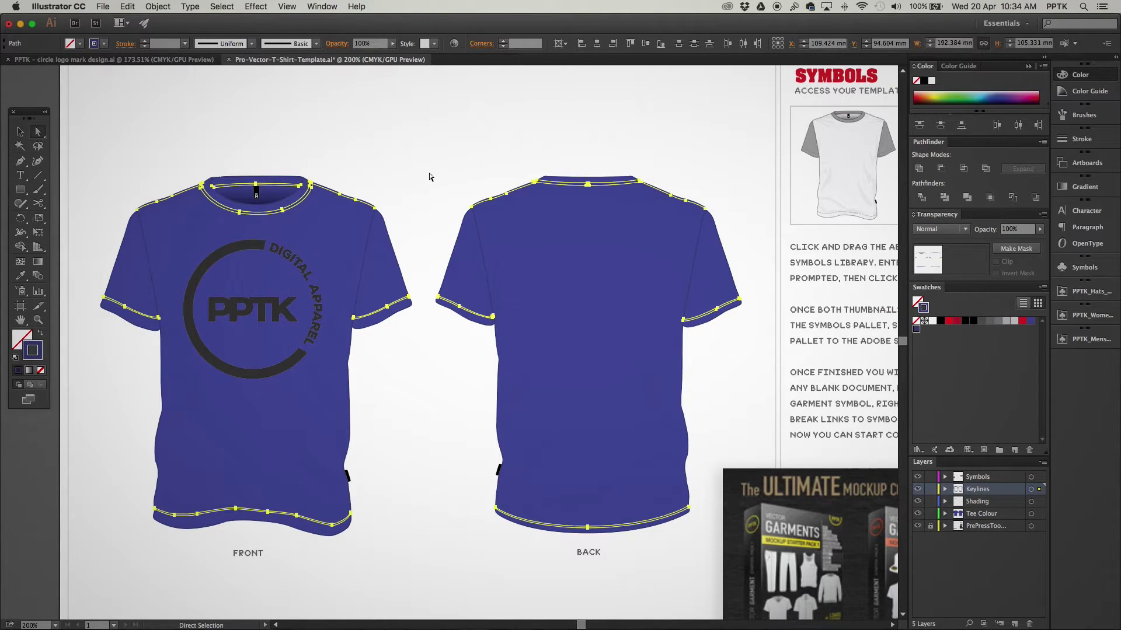
click(429, 178)
Zoom in and out to check the blue keylines on both shirts.
key(z)
click(381, 316)
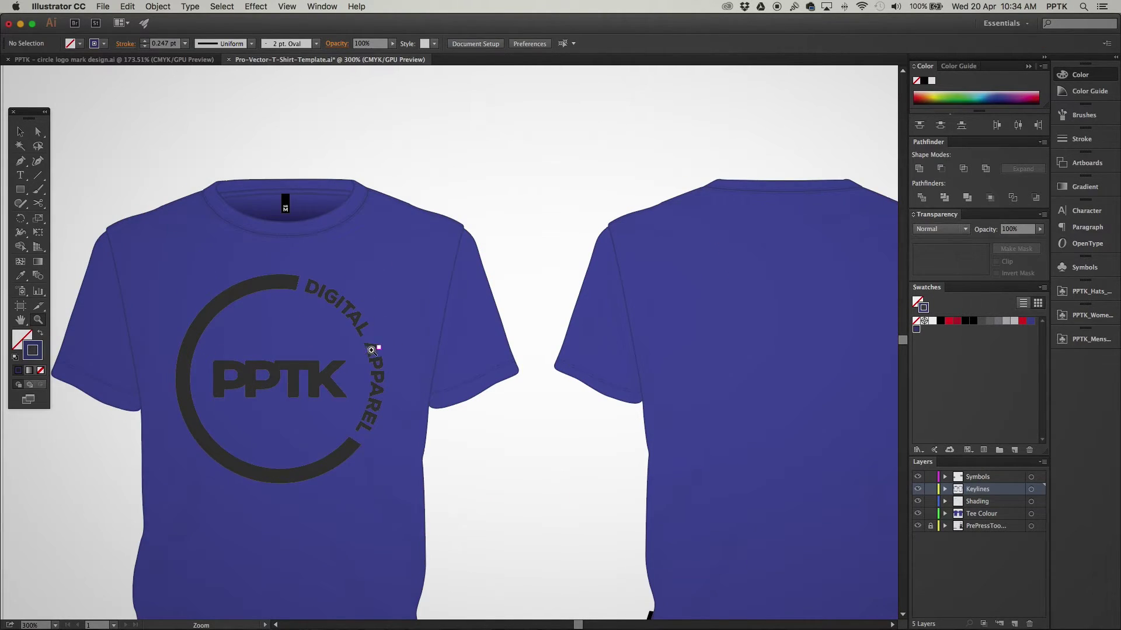
alt+click(371, 349)
alt+click(471, 332)
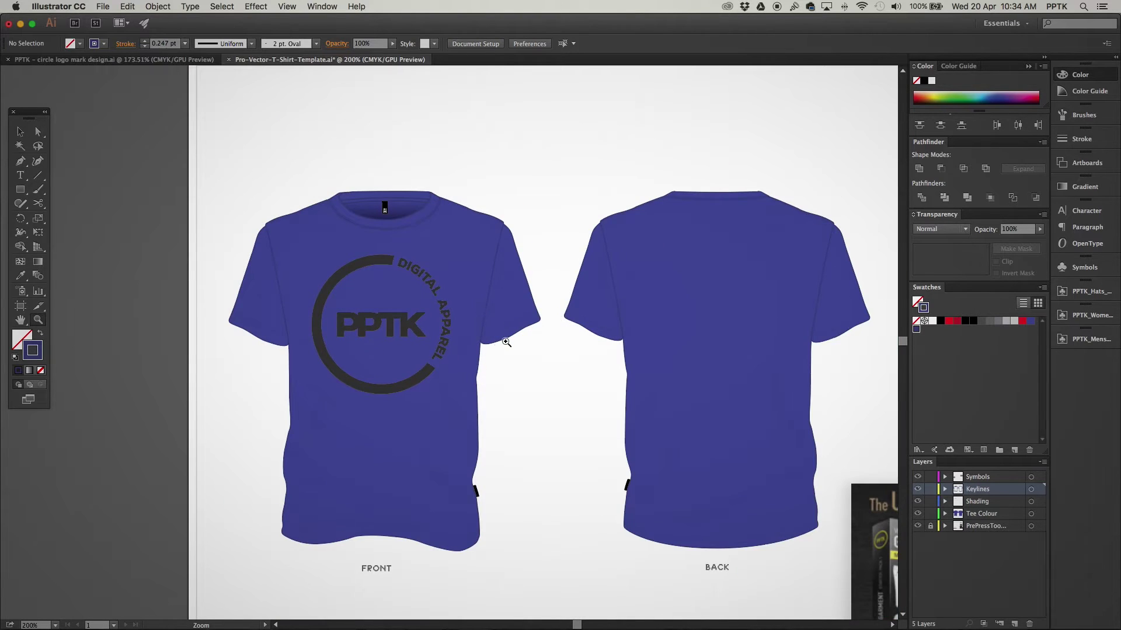
drag(507, 342, 430, 330)
key(v)
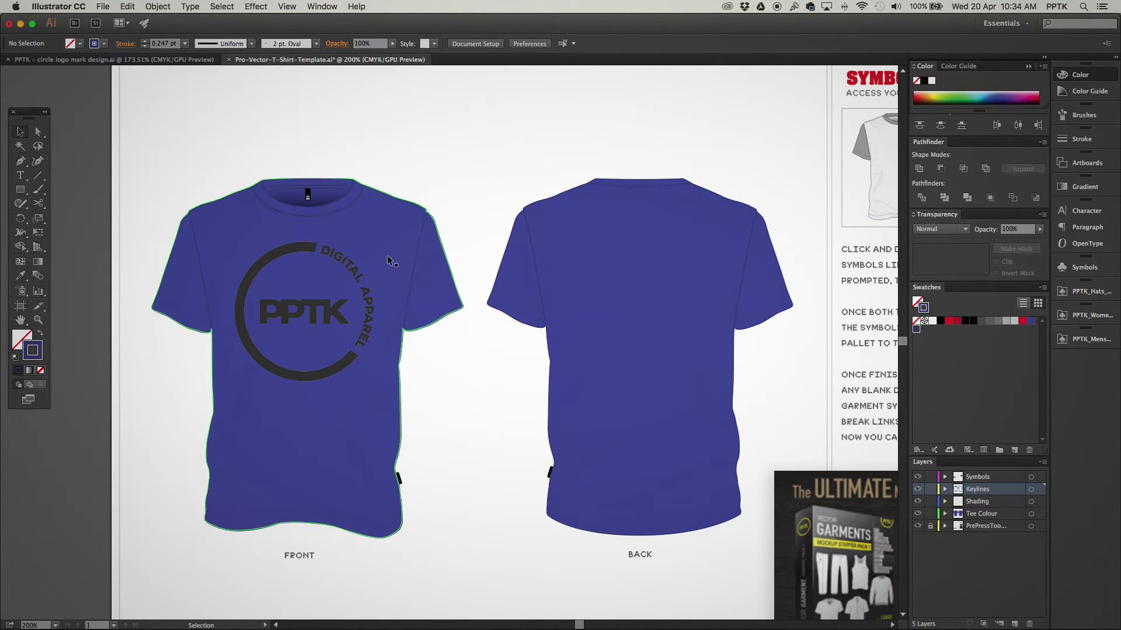
Recolour the front PPTK Digital Apparel logo fill from dark grey to bright lime green.
click(337, 316)
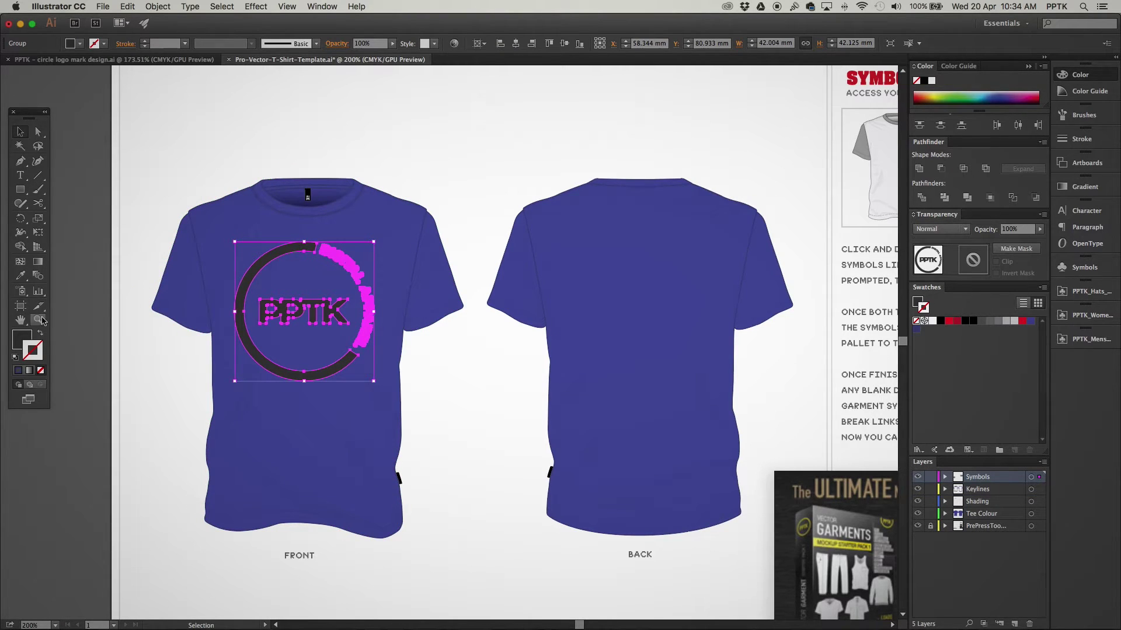
click(20, 341)
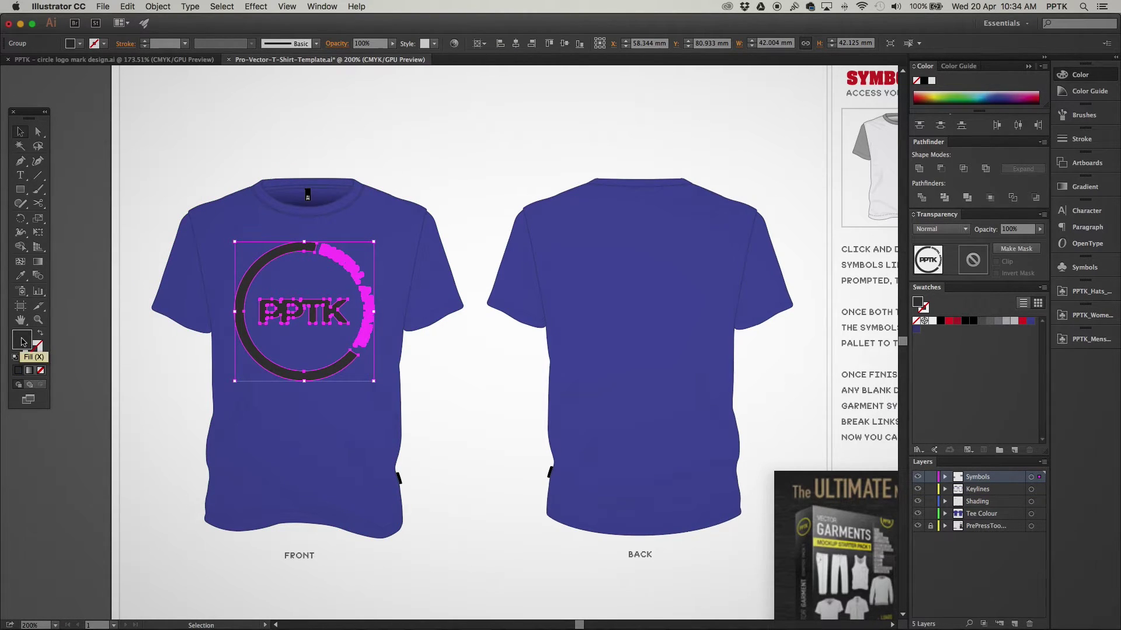
double_click(22, 342)
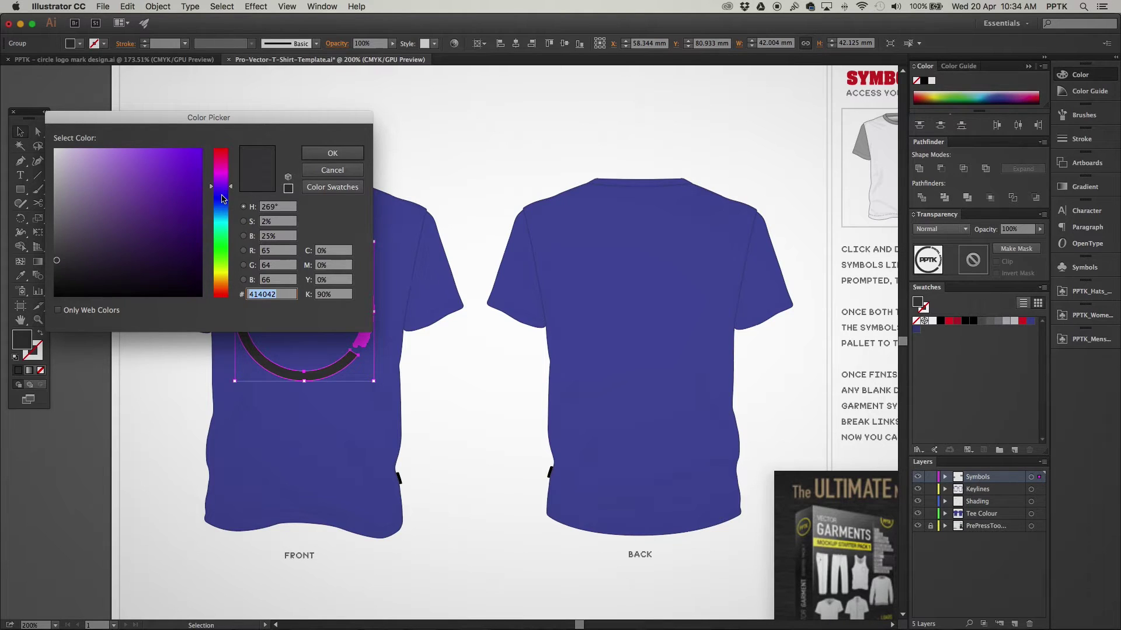
click(224, 241)
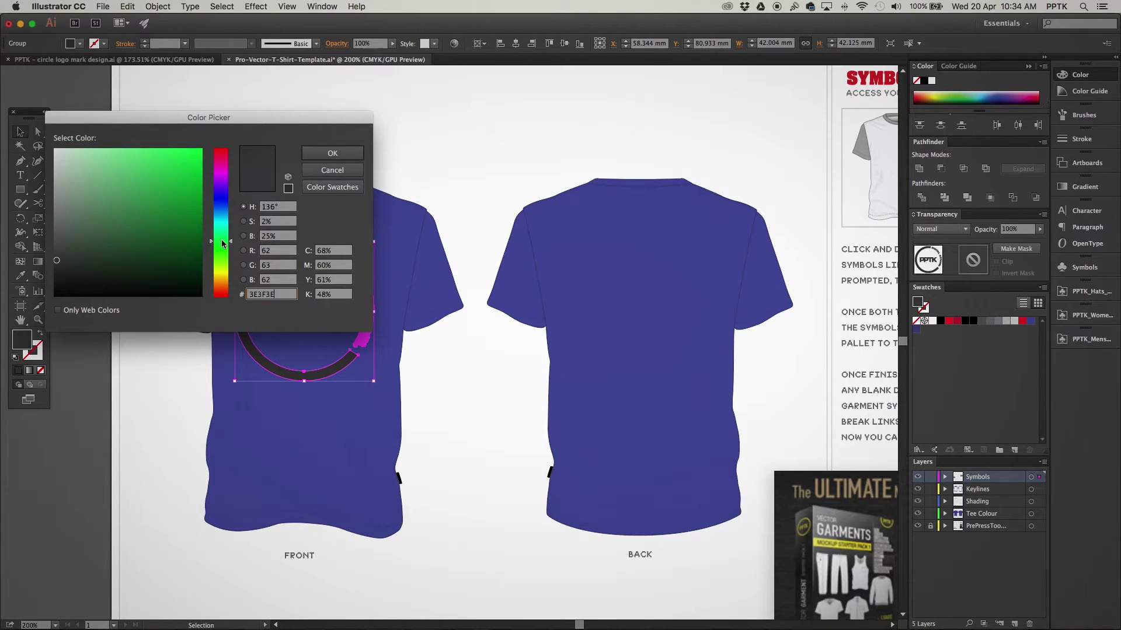
click(230, 242)
click(168, 175)
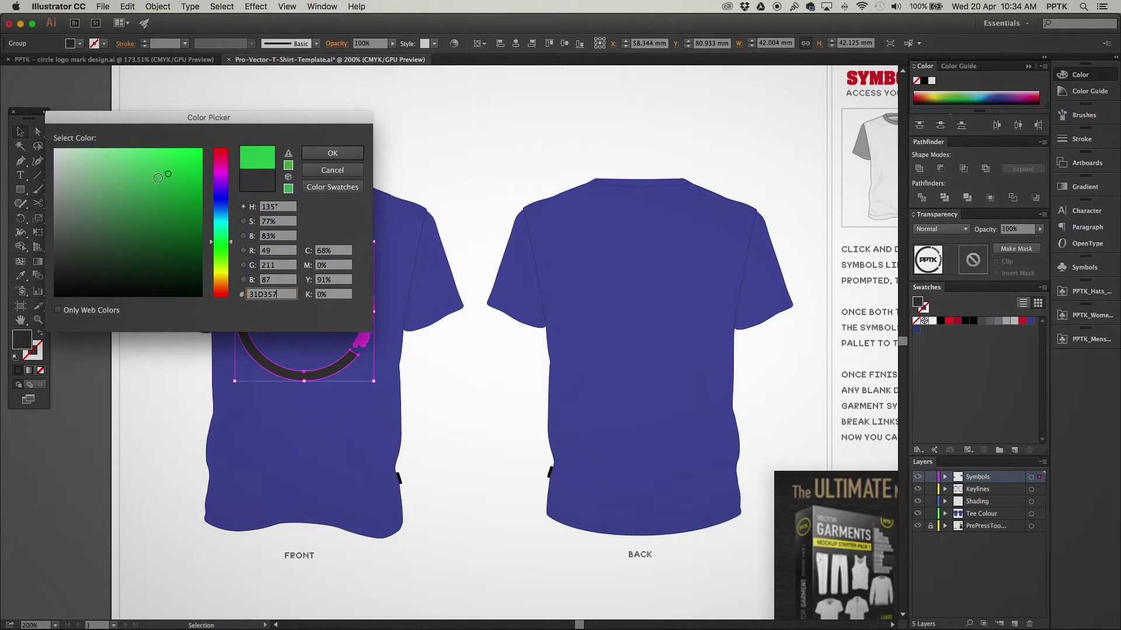
click(159, 170)
click(160, 169)
click(331, 156)
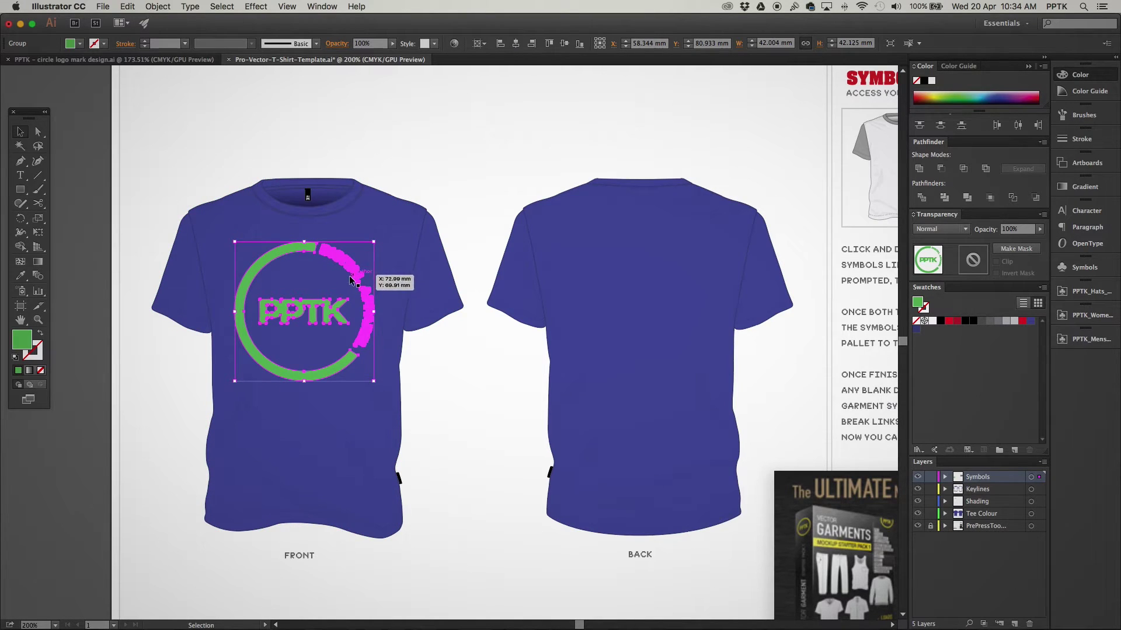
click(169, 369)
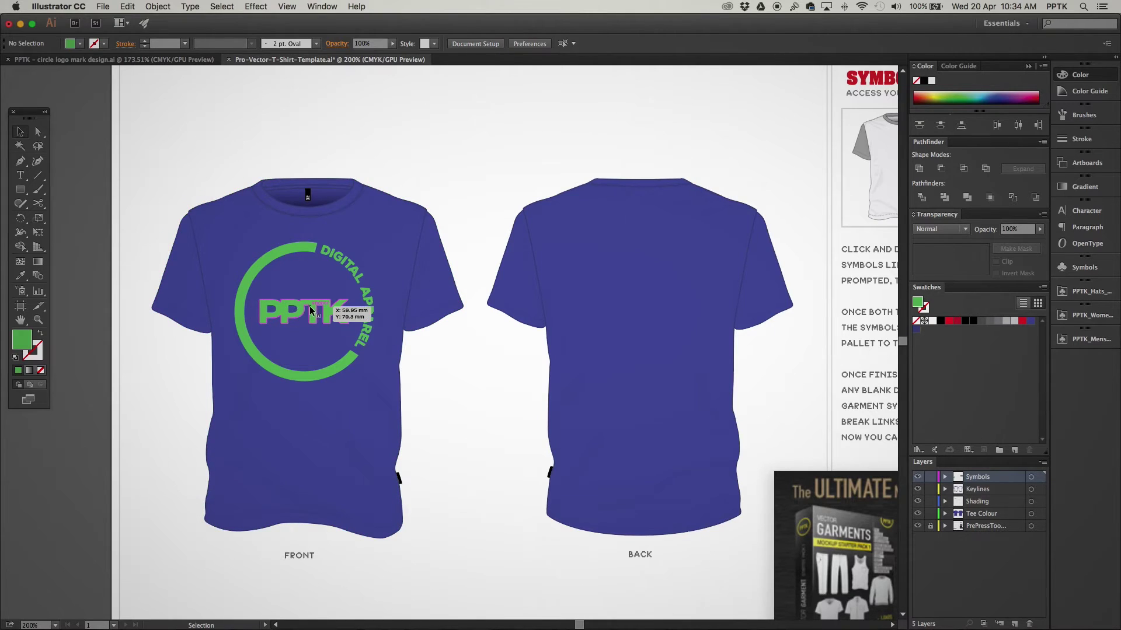
click(355, 315)
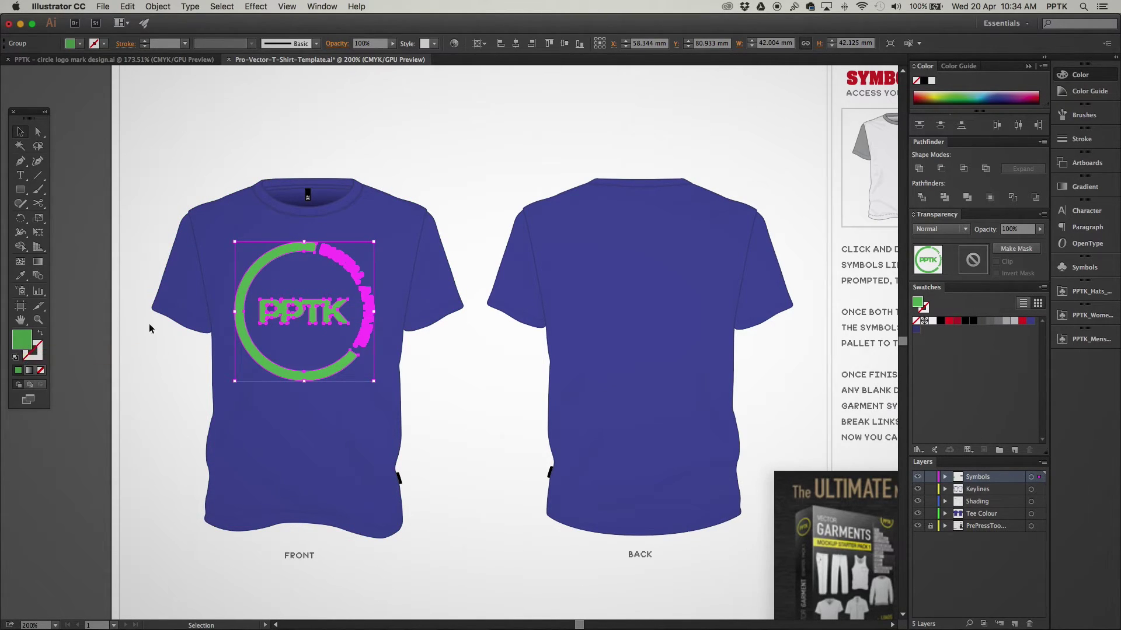
Paste a copy of the green logo onto the back shirt, enlarge it slightly, and nudge it right.
click(460, 300)
click(358, 357)
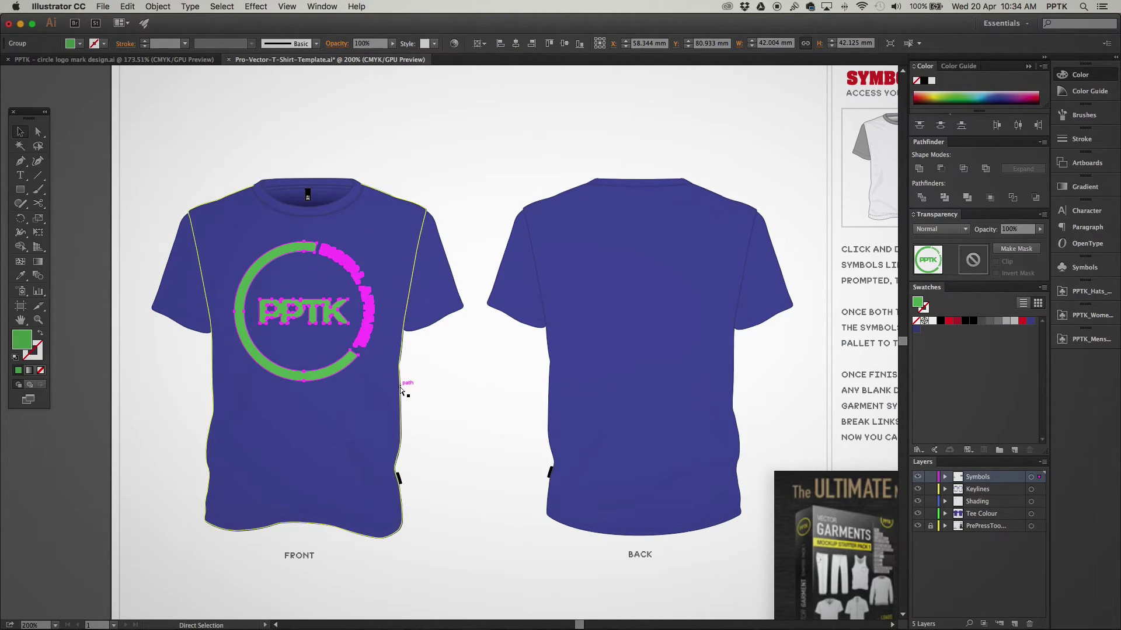
key(super+v)
key(v)
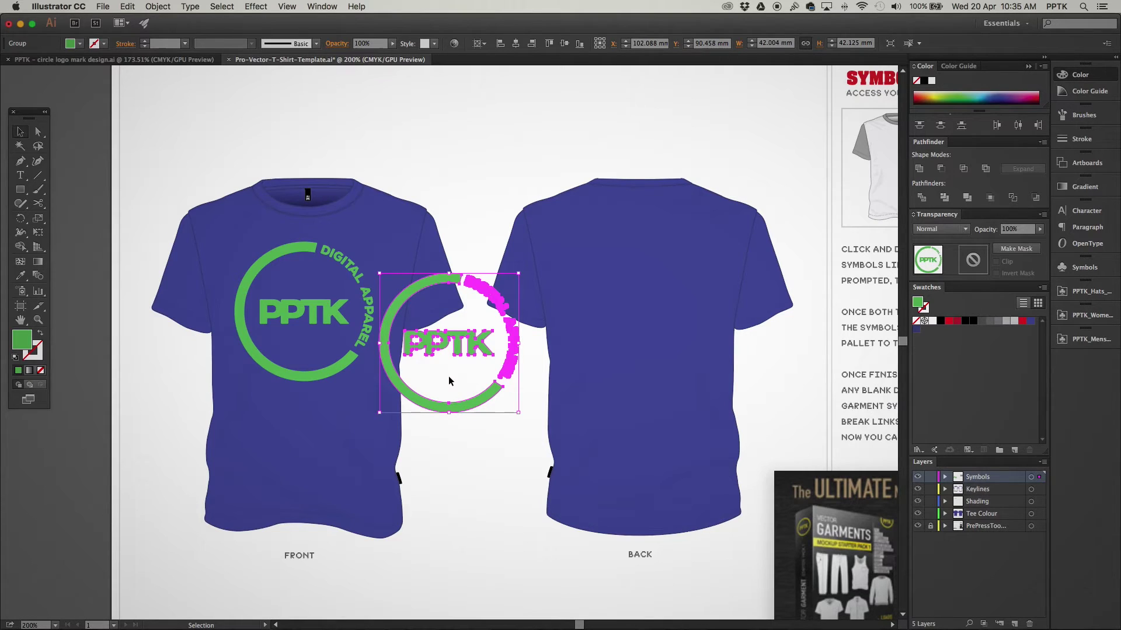
key(space)
mouse_move(489, 368)
mouse_down()
mouse_move(321, 349)
mouse_move(480, 283)
mouse_move(512, 289)
mouse_up()
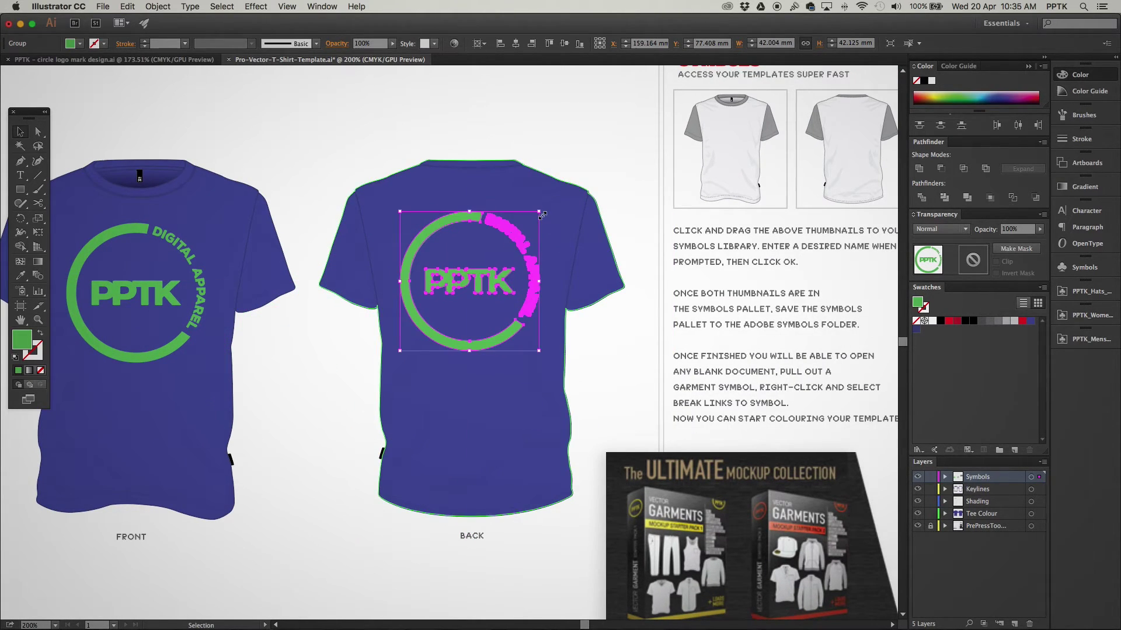
drag(540, 210, 548, 203)
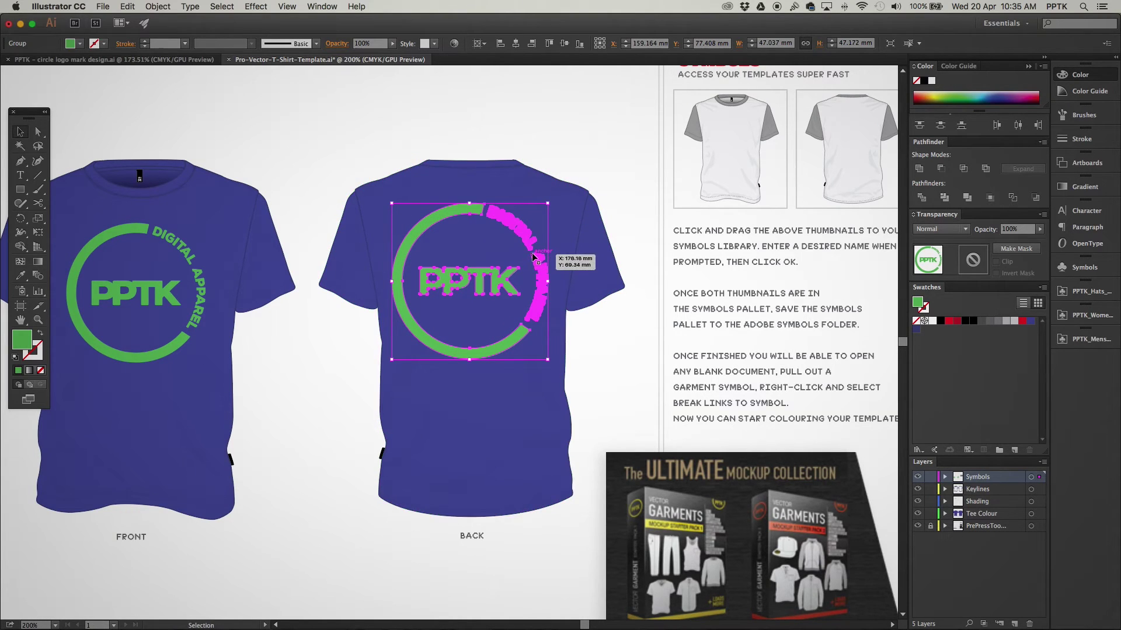
key(Right)
key(Right)
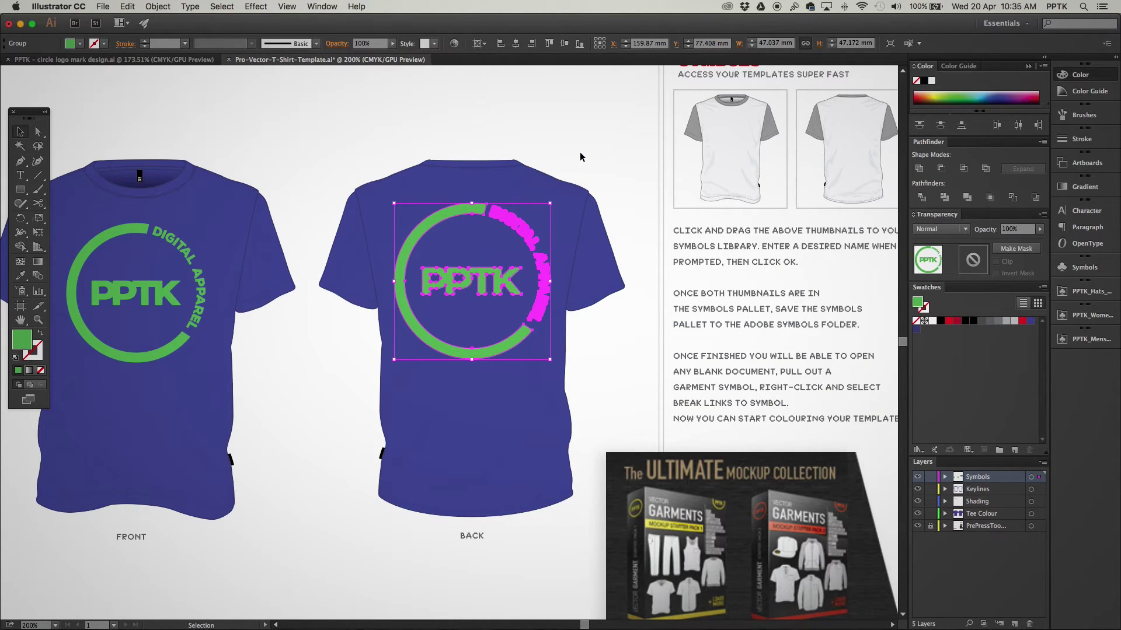
click(551, 153)
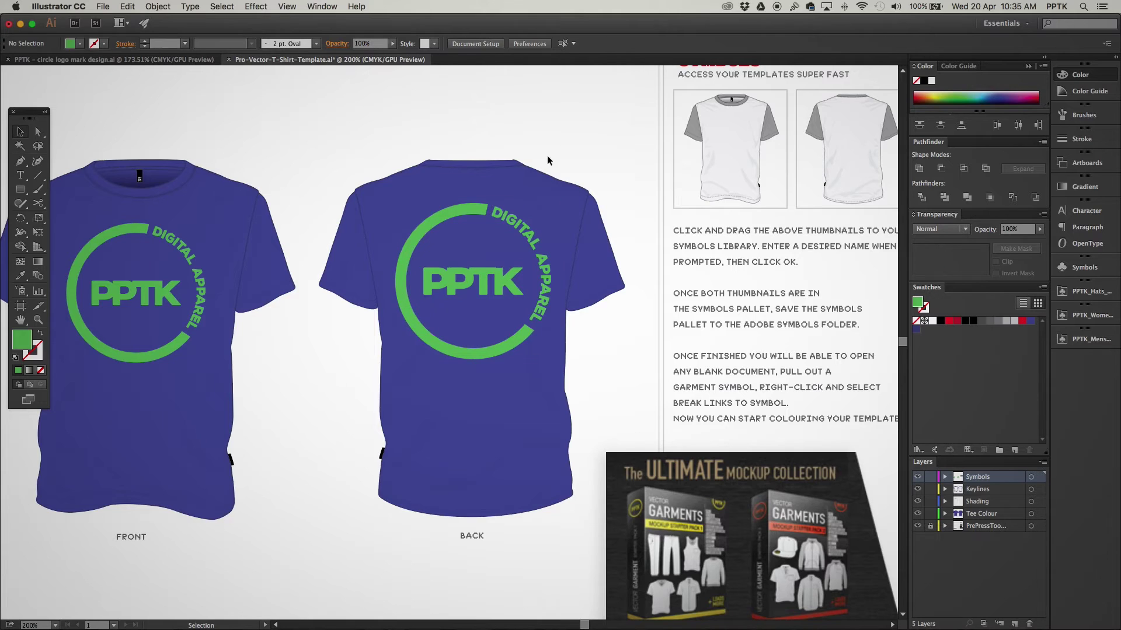
click(461, 257)
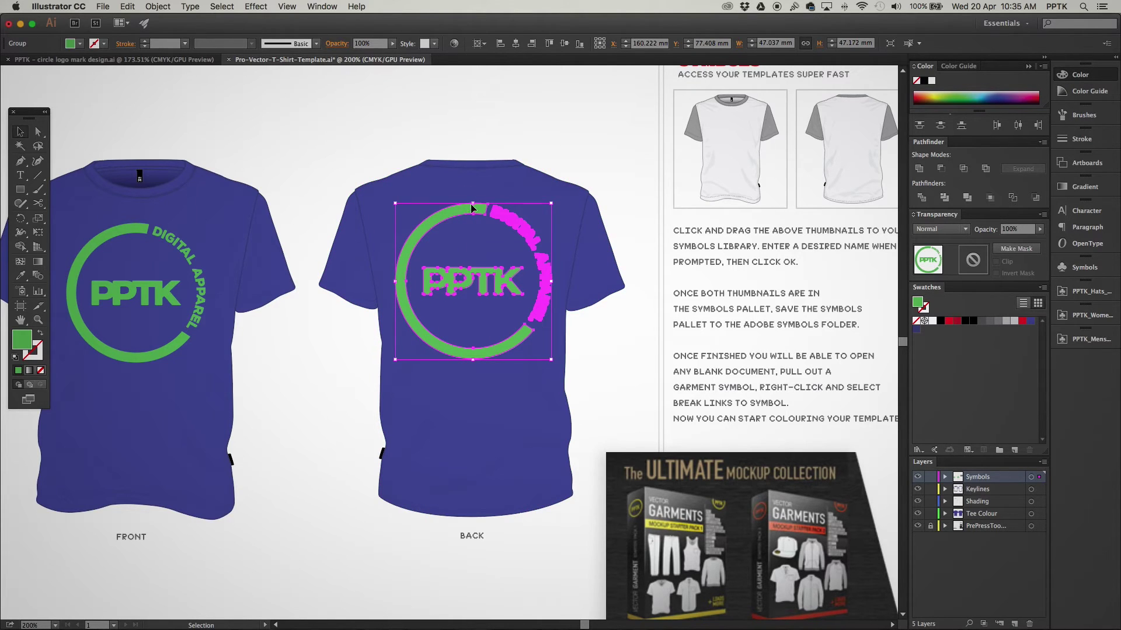
click(359, 162)
scroll(321, 243, left, 5)
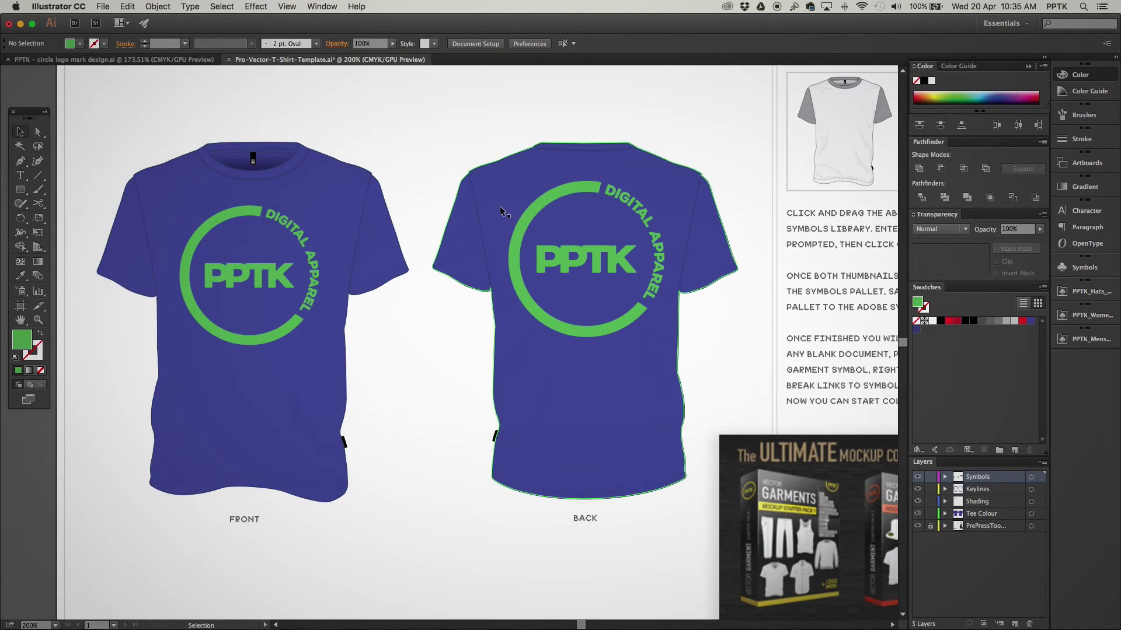
Alt-drag a copy of the front logo into the space between the shirts.
click(271, 274)
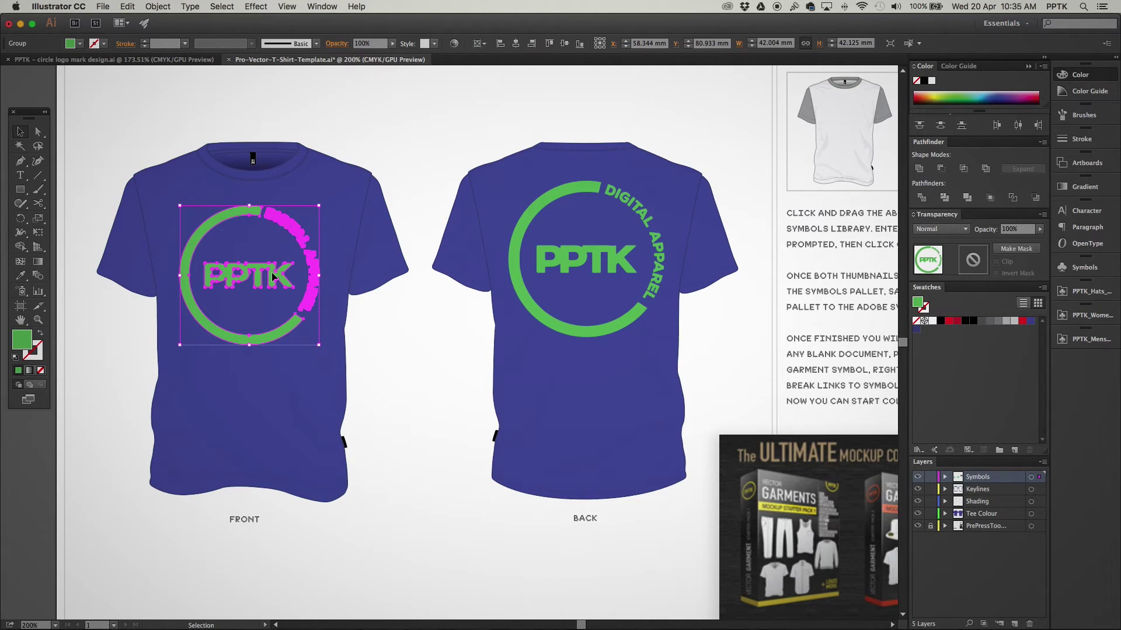
mouse_move(272, 273)
mouse_down()
mouse_move(412, 302)
mouse_move(399, 317)
mouse_up()
click(425, 281)
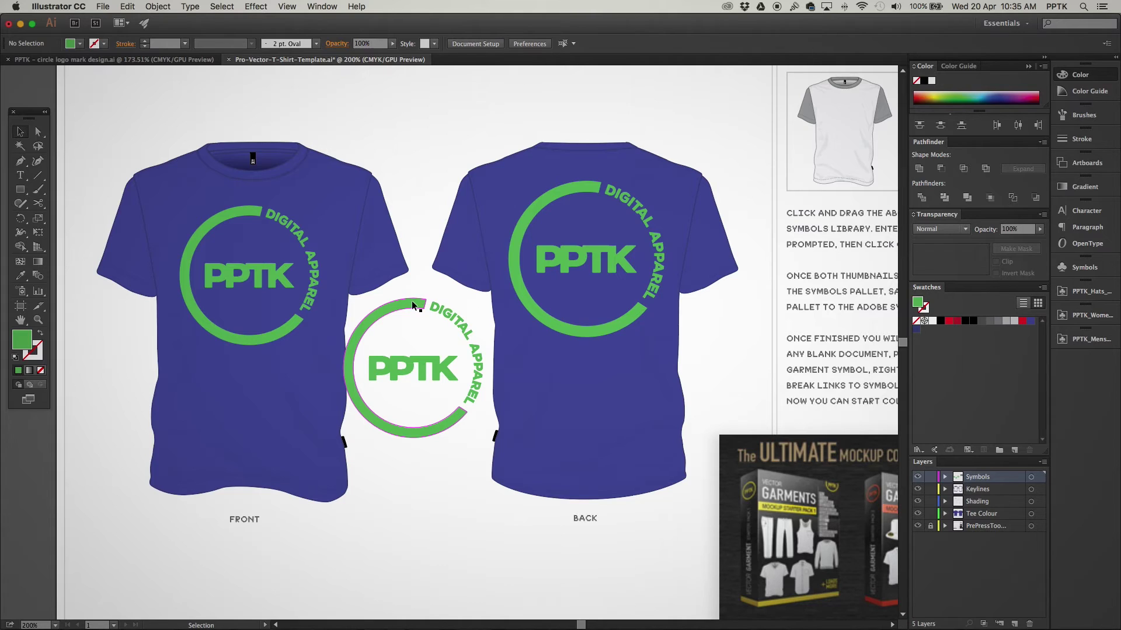
click(412, 301)
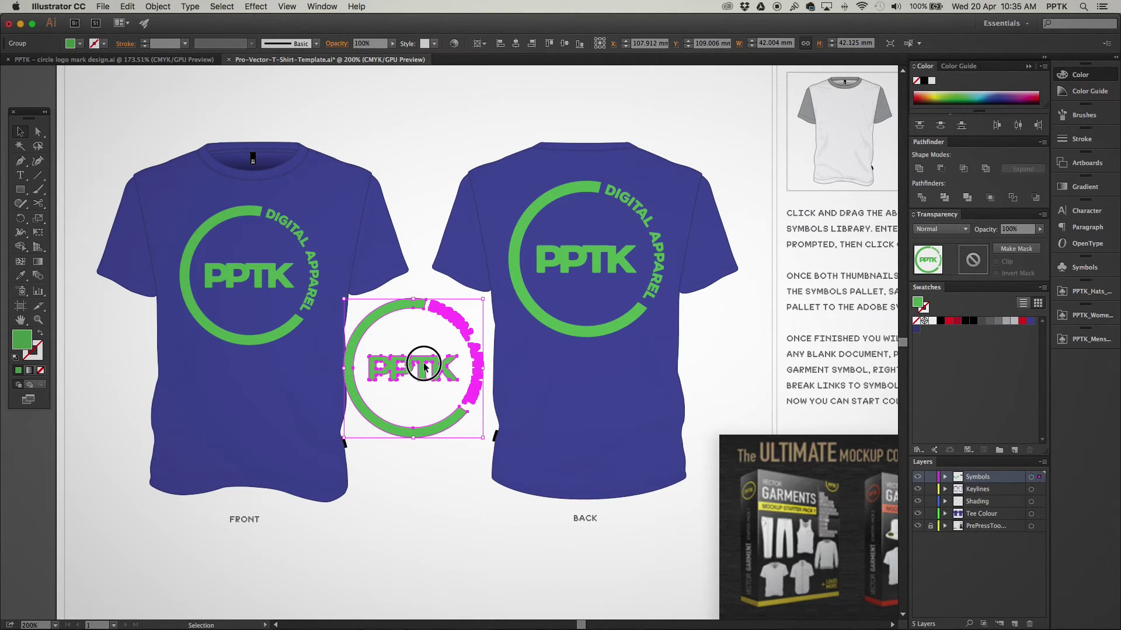
Delete the copy's ring and DIGITAL APPAREL text, then shrink PPTK to sleeve size.
double_click(424, 366)
click(415, 292)
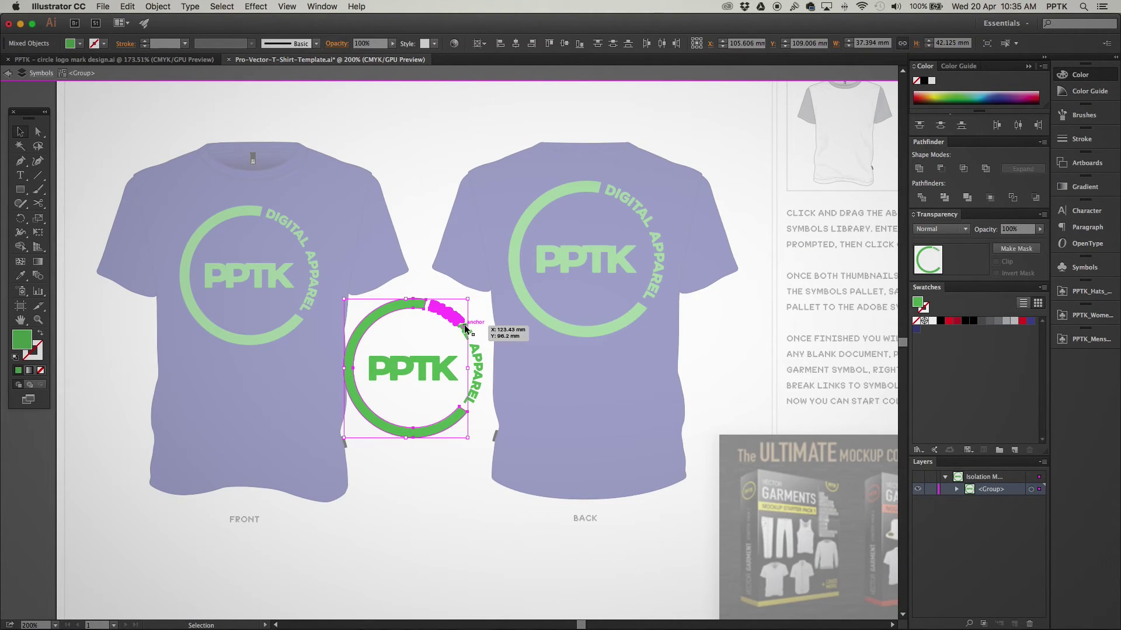
key(Delete)
click(477, 373)
key(Delete)
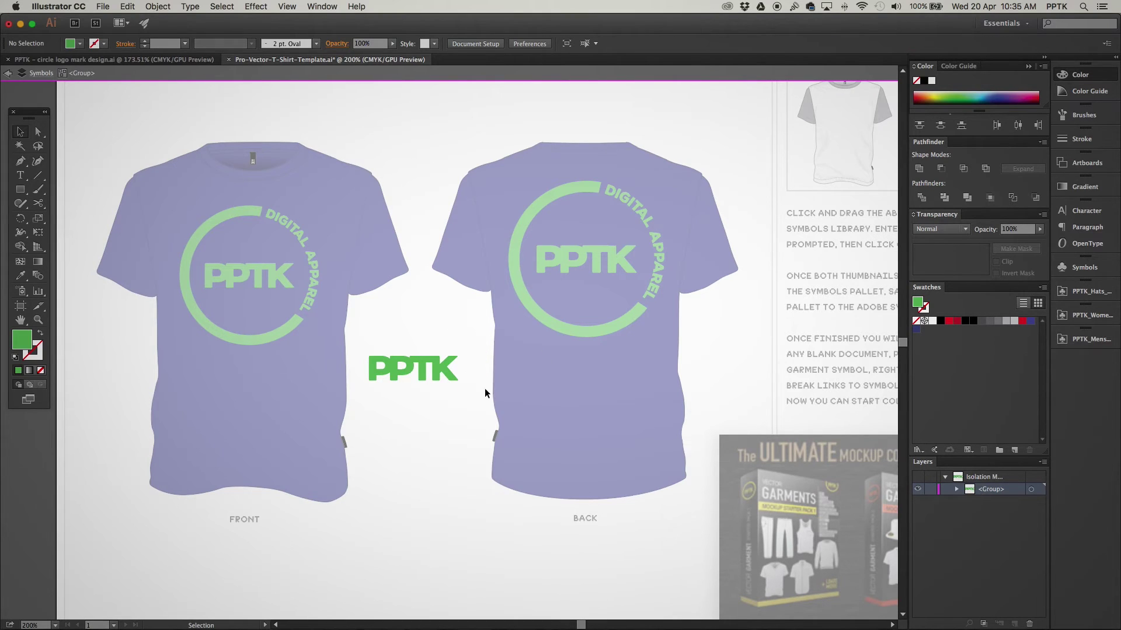
double_click(434, 339)
click(446, 367)
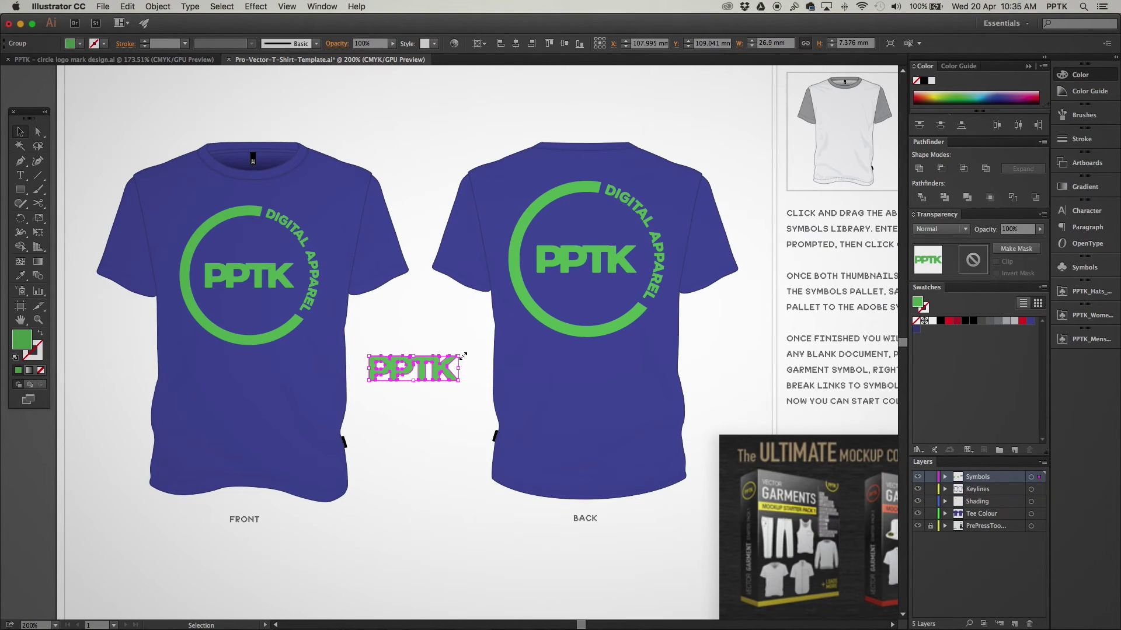
mouse_move(457, 353)
mouse_down()
mouse_move(427, 355)
mouse_move(402, 249)
mouse_move(417, 231)
mouse_move(473, 343)
mouse_move(451, 344)
mouse_move(443, 252)
mouse_up()
Deselect the small PPTK wordmark and place a copy on the back sleeve.
click(426, 355)
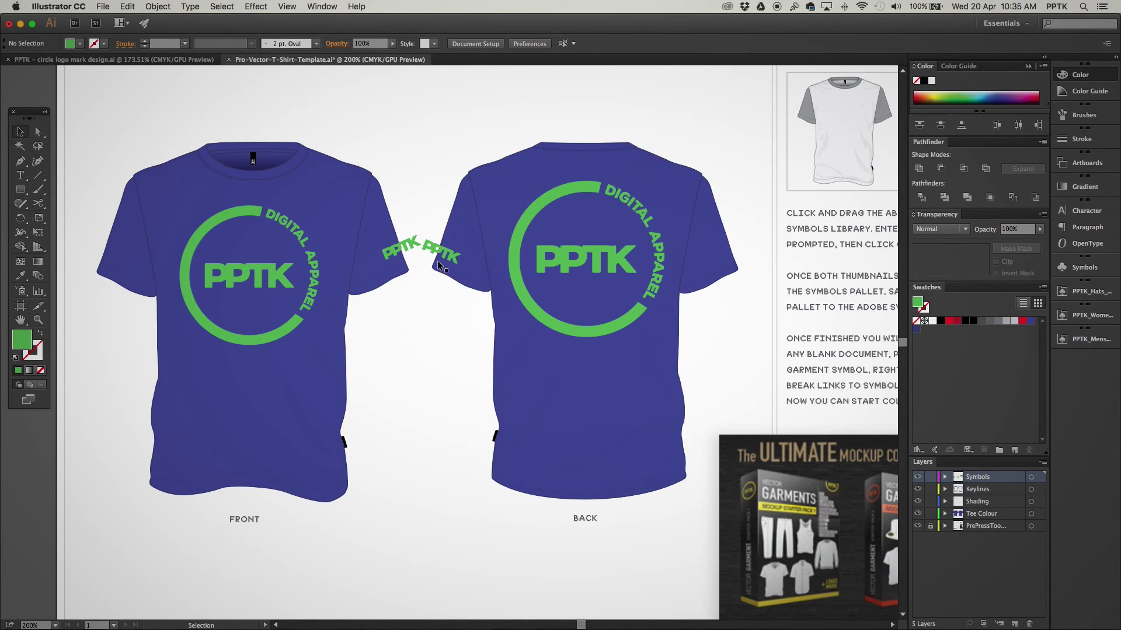
click(428, 350)
scroll(427, 350, down, 1)
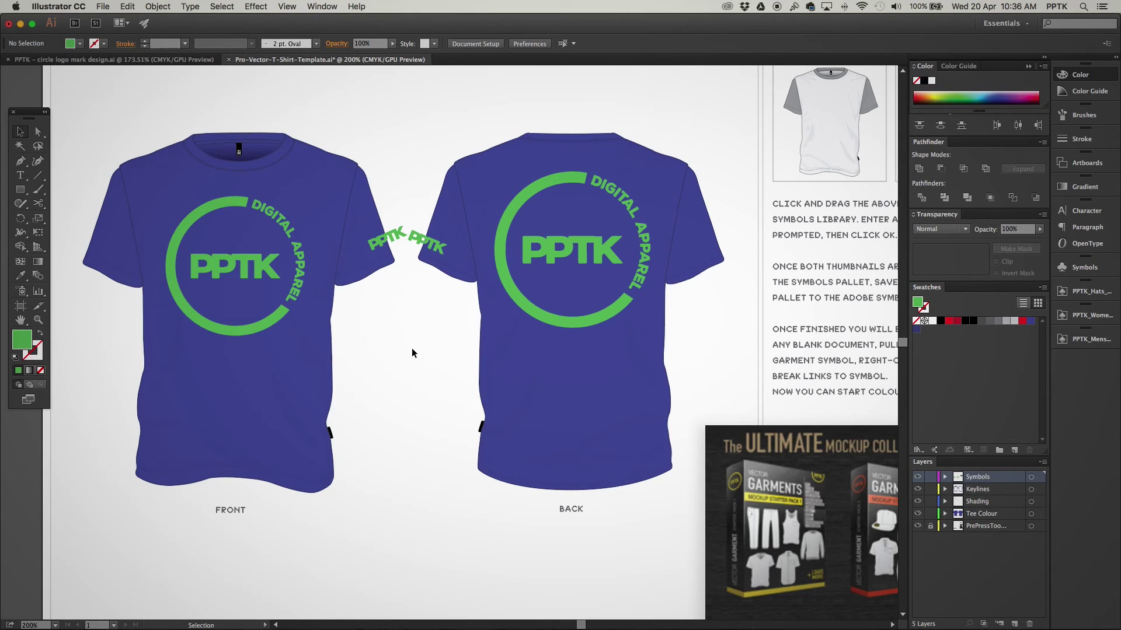